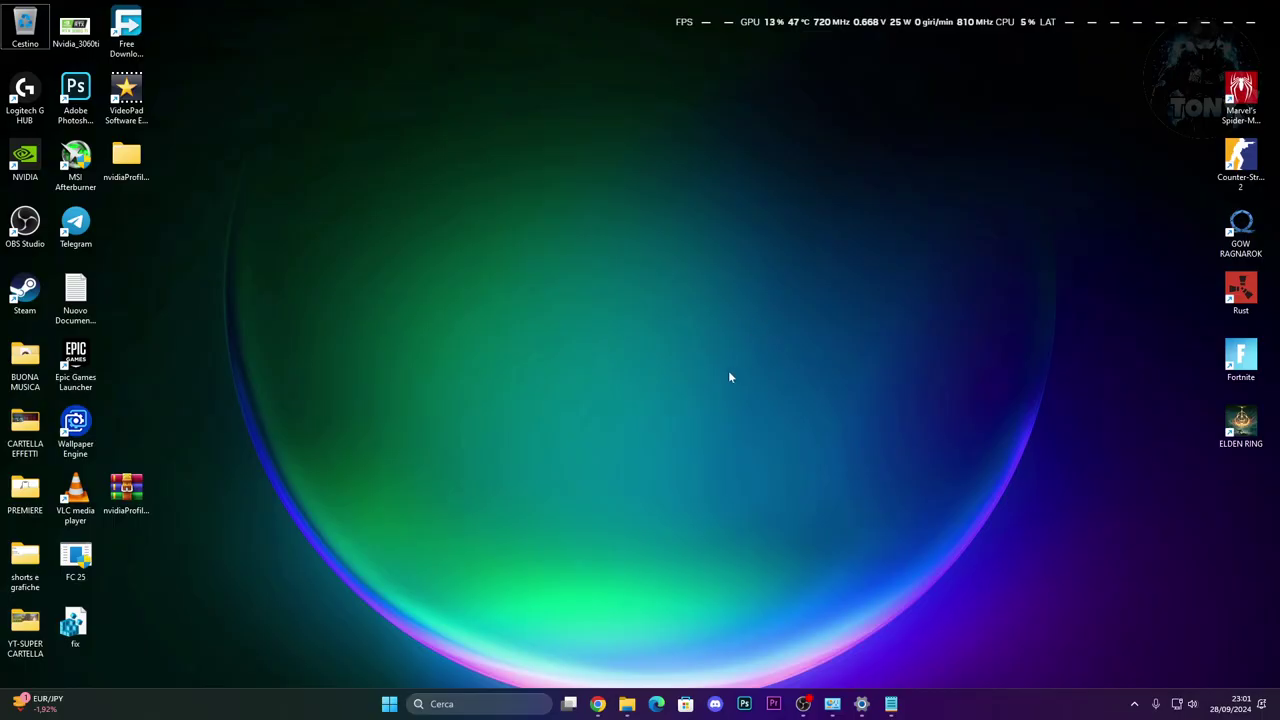
# Step: Review the ipconfig release, renew and flushdns commands in the Notepad file Nuovo Documento di testo.txt, and minimise it
pyautogui.click(891, 703)
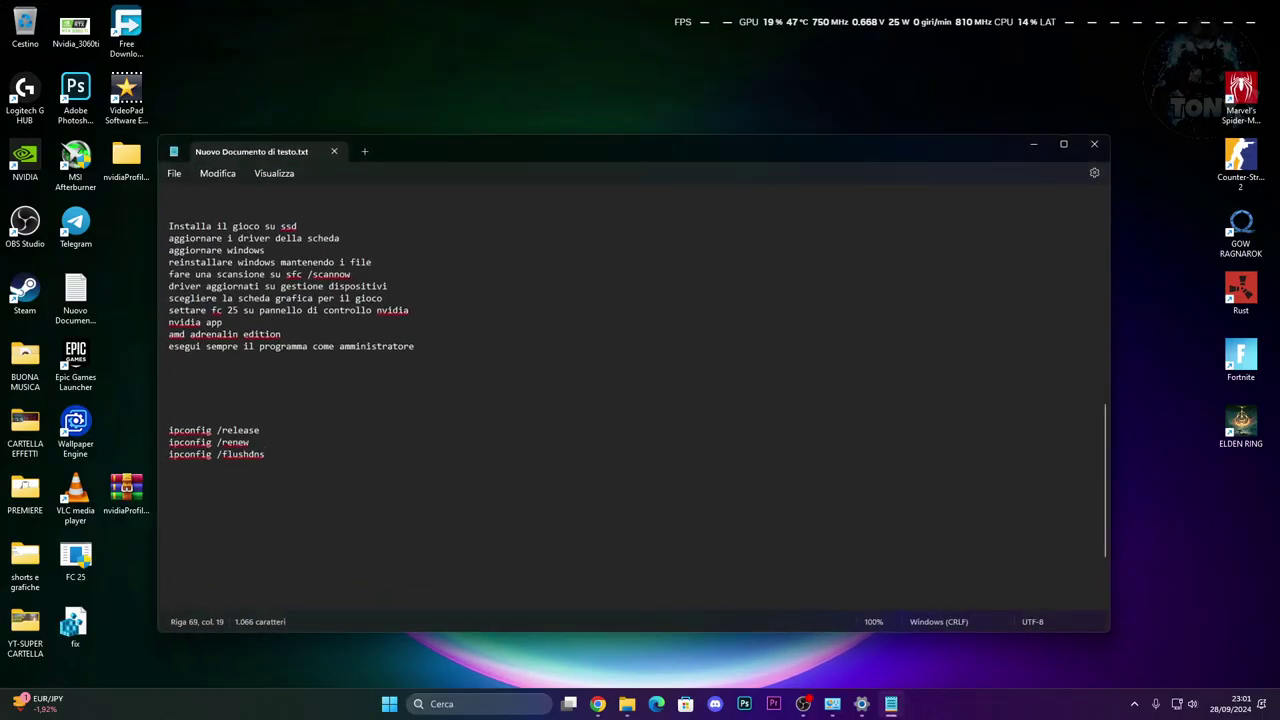
pyautogui.moveTo(169, 430); pyautogui.dragTo(263, 469)
pyautogui.click(261, 460)
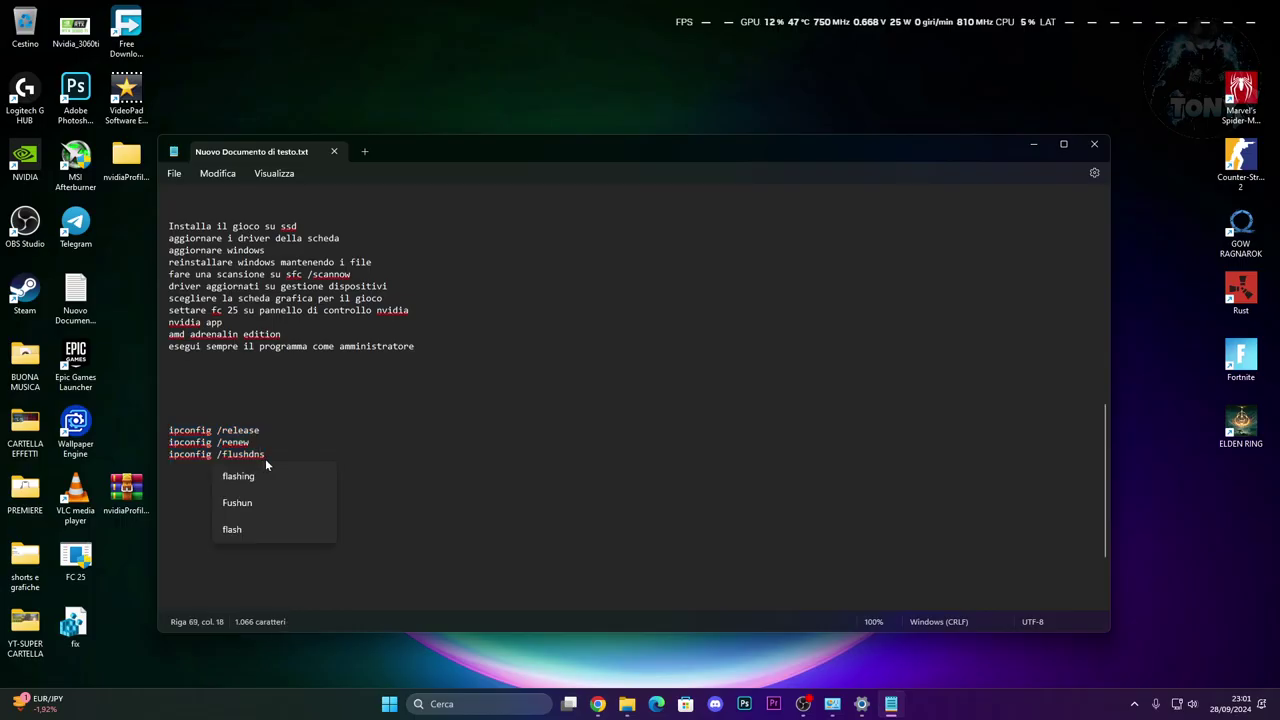
pyautogui.press('Escape')
pyautogui.press('Up')
pyautogui.moveTo(274, 460)
pyautogui.mouseDown()
pyautogui.moveTo(170, 462)
pyautogui.moveTo(276, 470)
pyautogui.moveTo(268, 458)
pyautogui.mouseUp()
pyautogui.click(1033, 144)
# Step: Search Windows for cmd and launch Command Prompt as administrator
pyautogui.click(470, 704)
pyautogui.write('cmd')
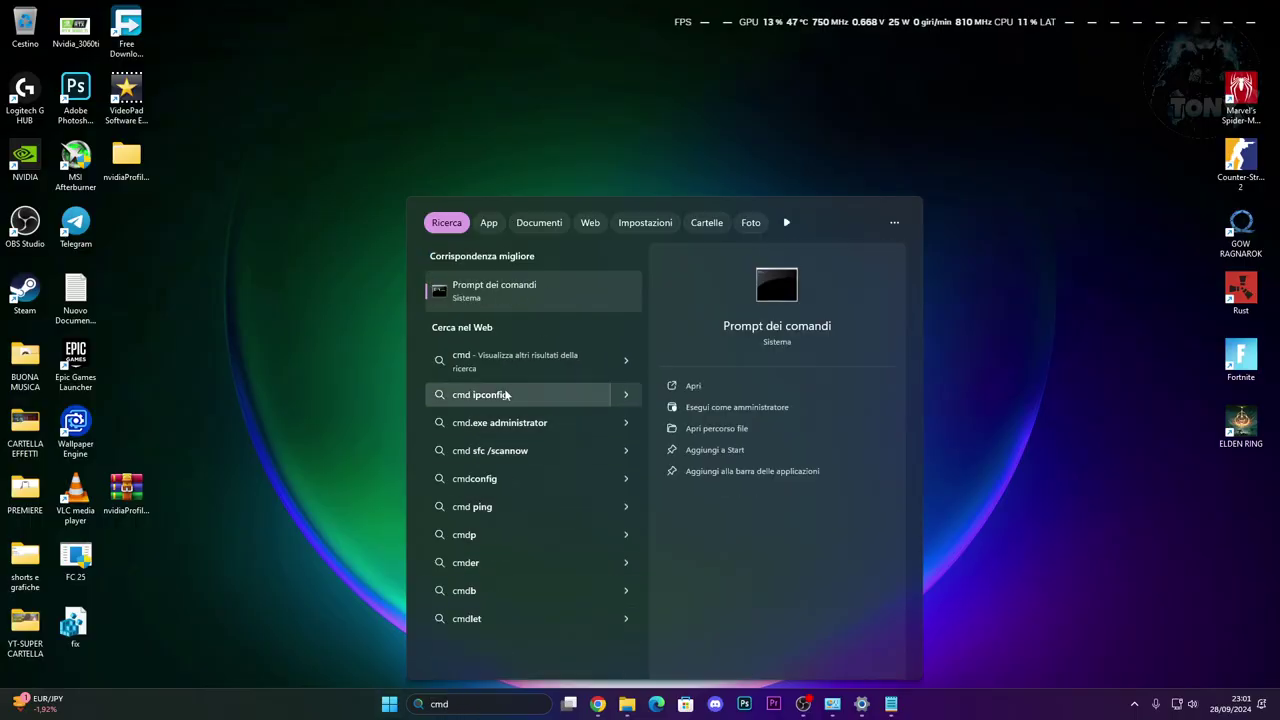
pyautogui.rightClick(500, 294)
pyautogui.click(534, 312)
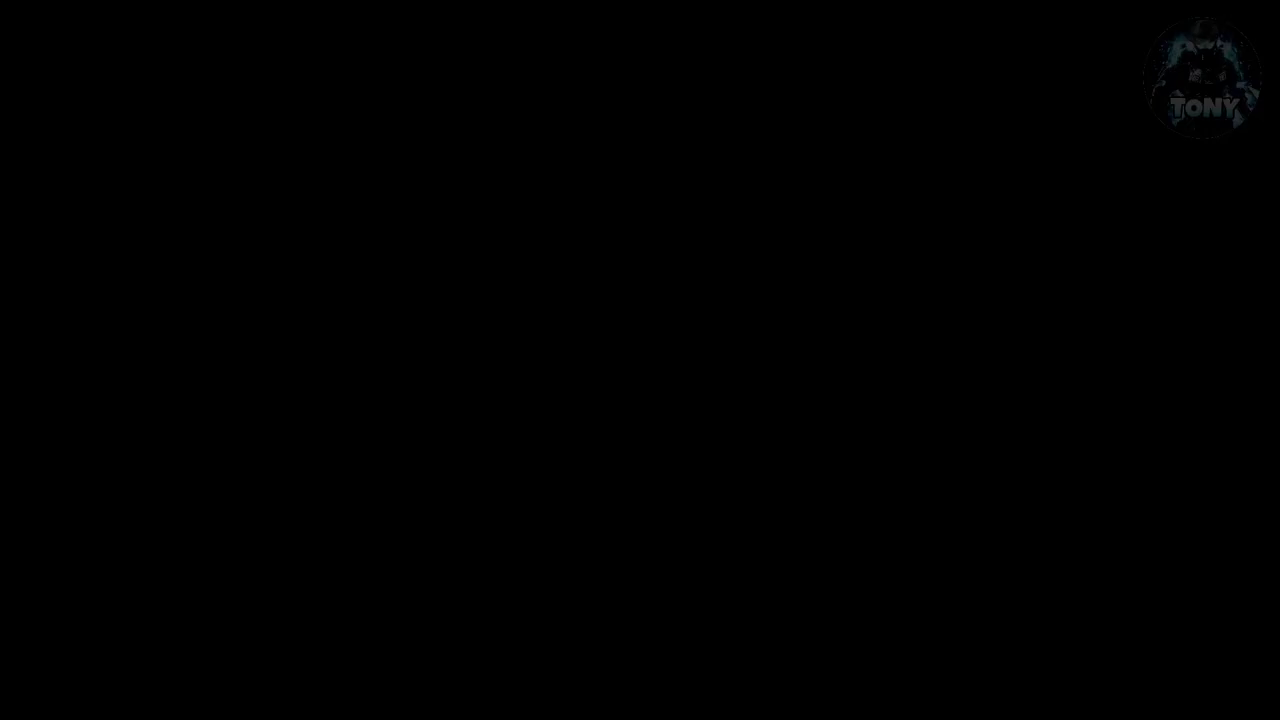
# Step: Copy the ipconfig /release command from the Notepad notes and run it in Command Prompt
pyautogui.click(876, 703)
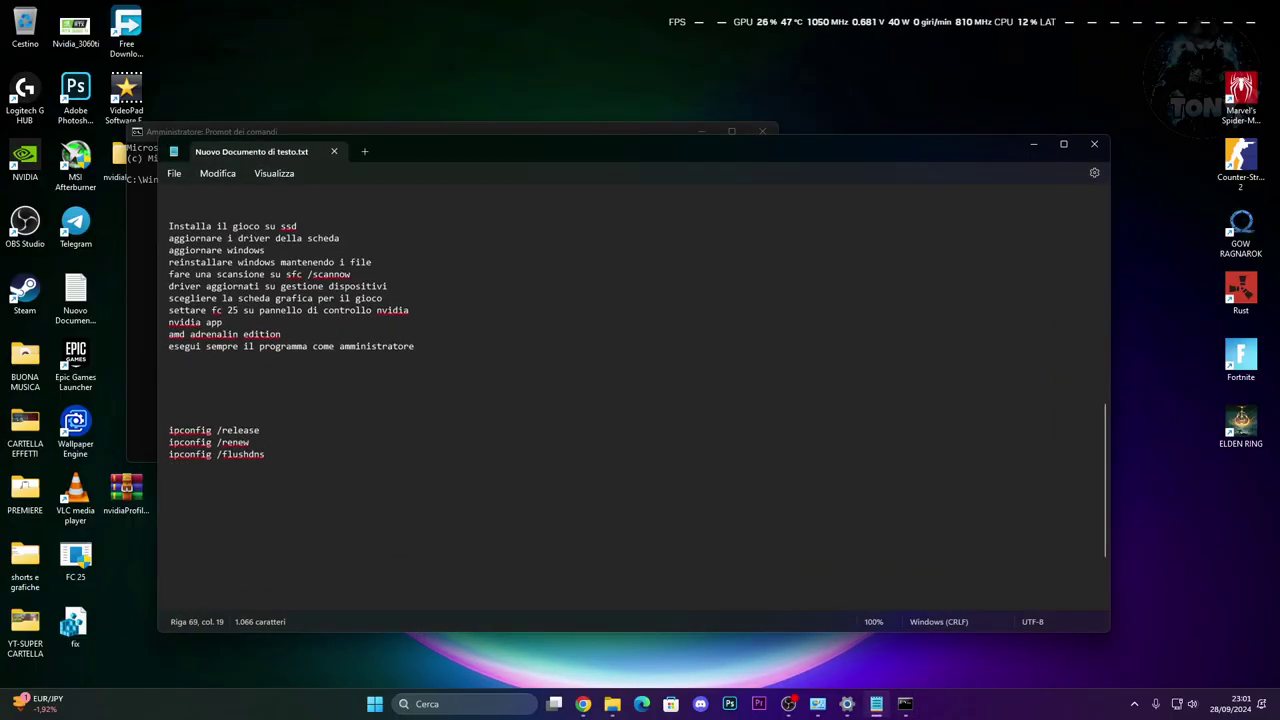
pyautogui.moveTo(261, 432); pyautogui.dragTo(168, 436)
pyautogui.rightClick(175, 436)
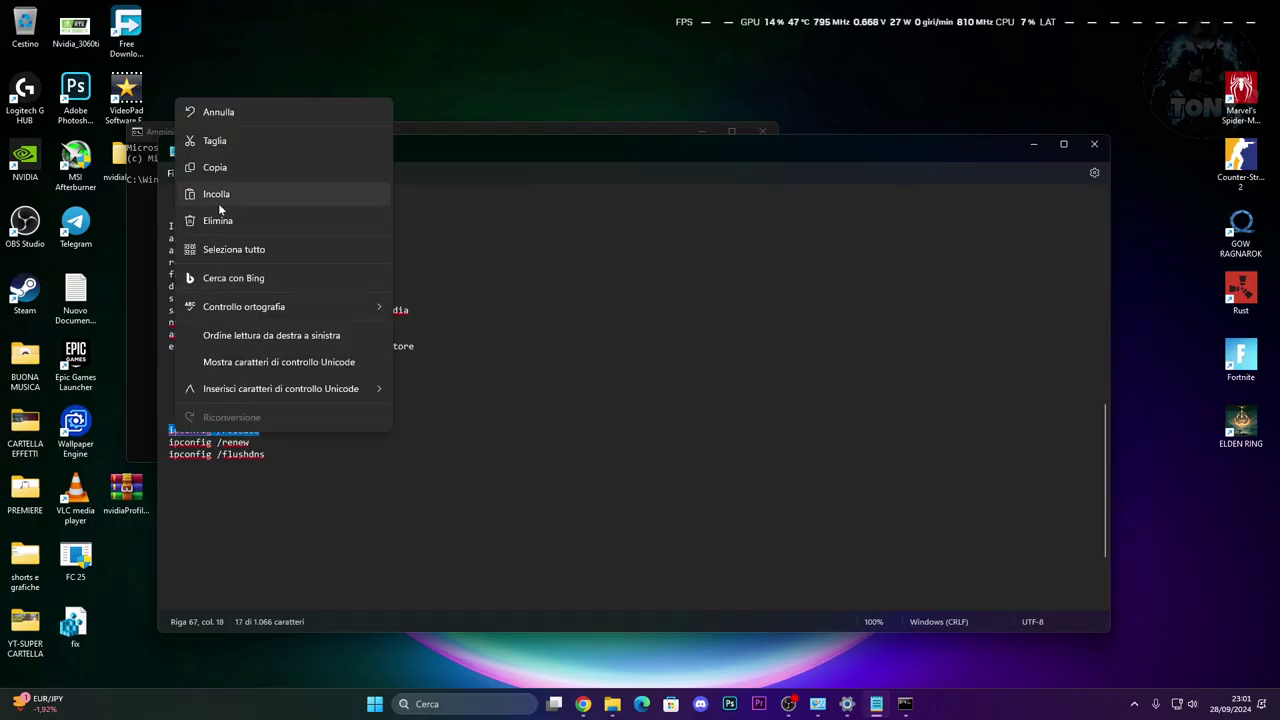
pyautogui.click(220, 175)
pyautogui.click(1036, 146)
pyautogui.moveTo(482, 132); pyautogui.dragTo(700, 155)
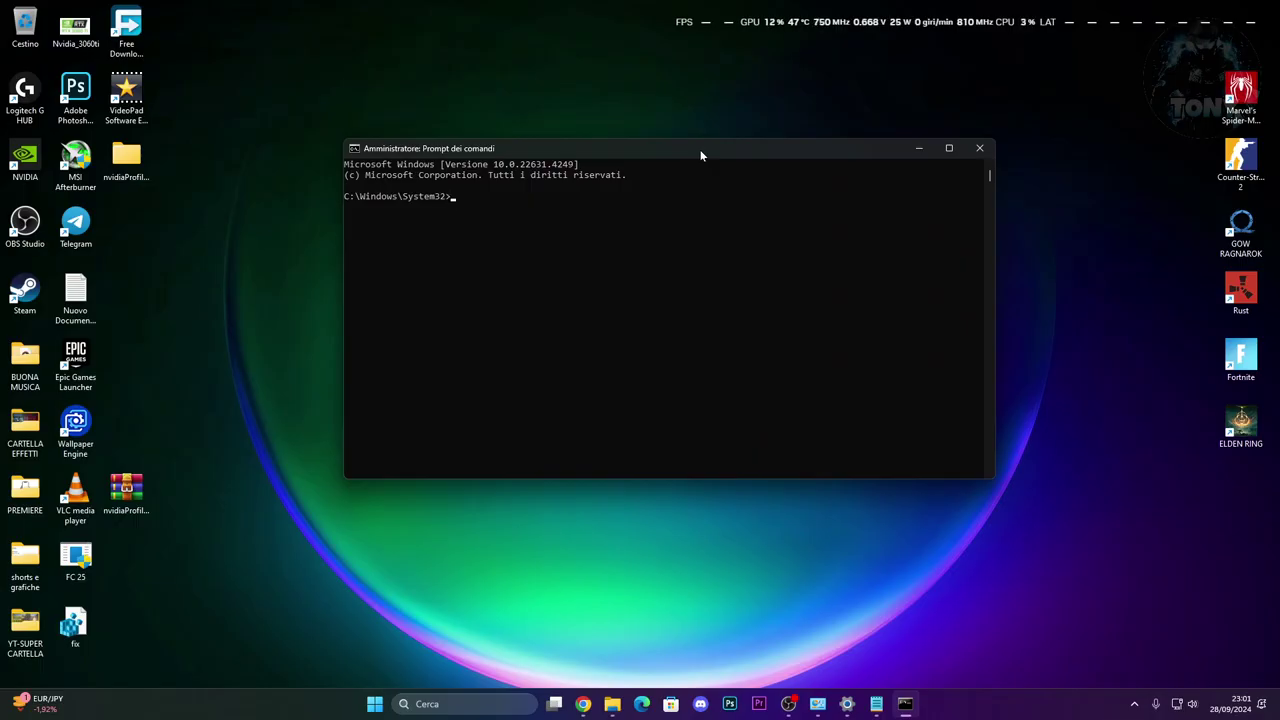
pyautogui.hotkey('ctrl', 'v')
pyautogui.press('Return')
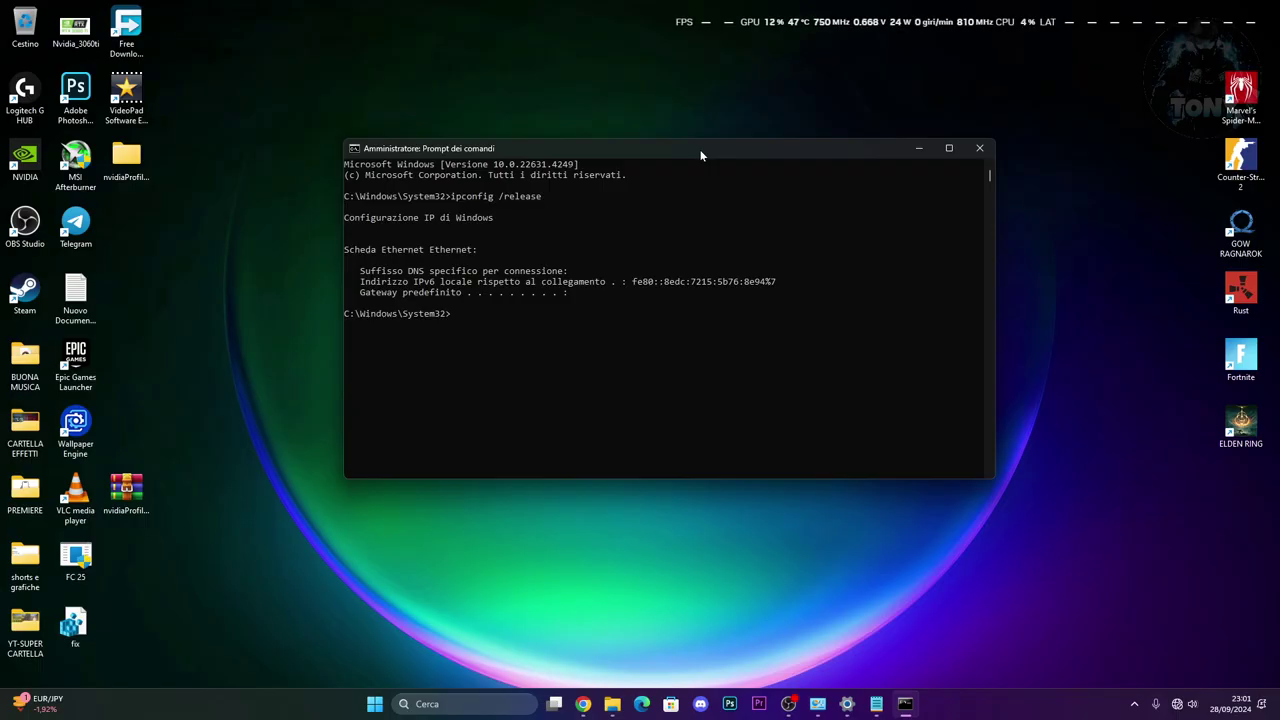
# Step: Copy the ipconfig /renew command from the Notepad notes and run it in Command Prompt
pyautogui.click(876, 703)
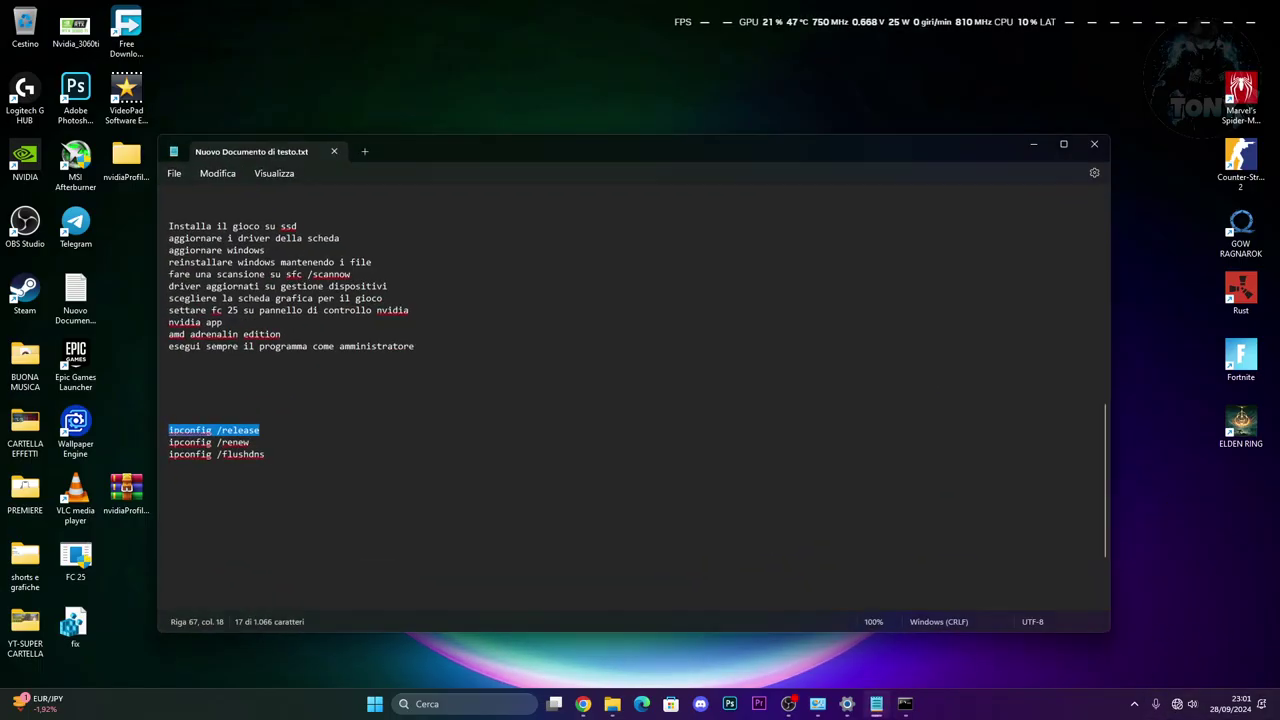
pyautogui.rightClick(215, 465)
pyautogui.press('Escape')
pyautogui.moveTo(249, 442); pyautogui.dragTo(168, 451)
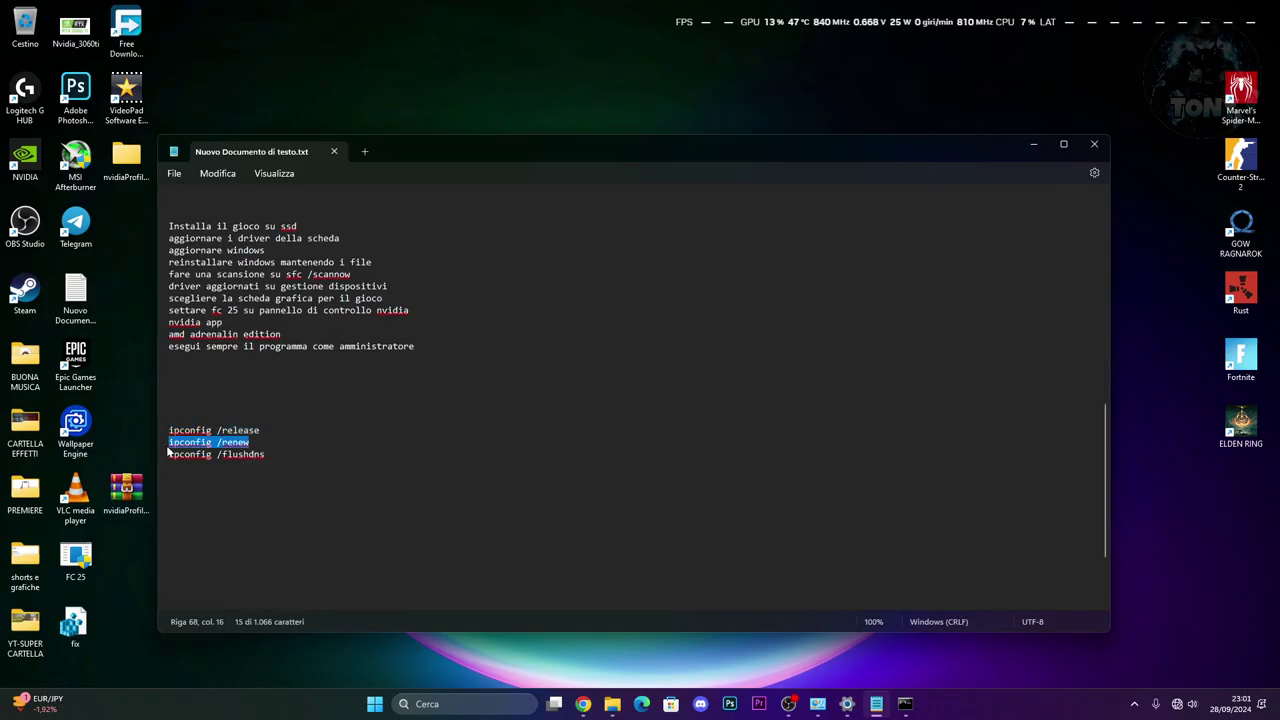
pyautogui.rightClick(168, 452)
pyautogui.click(180, 192)
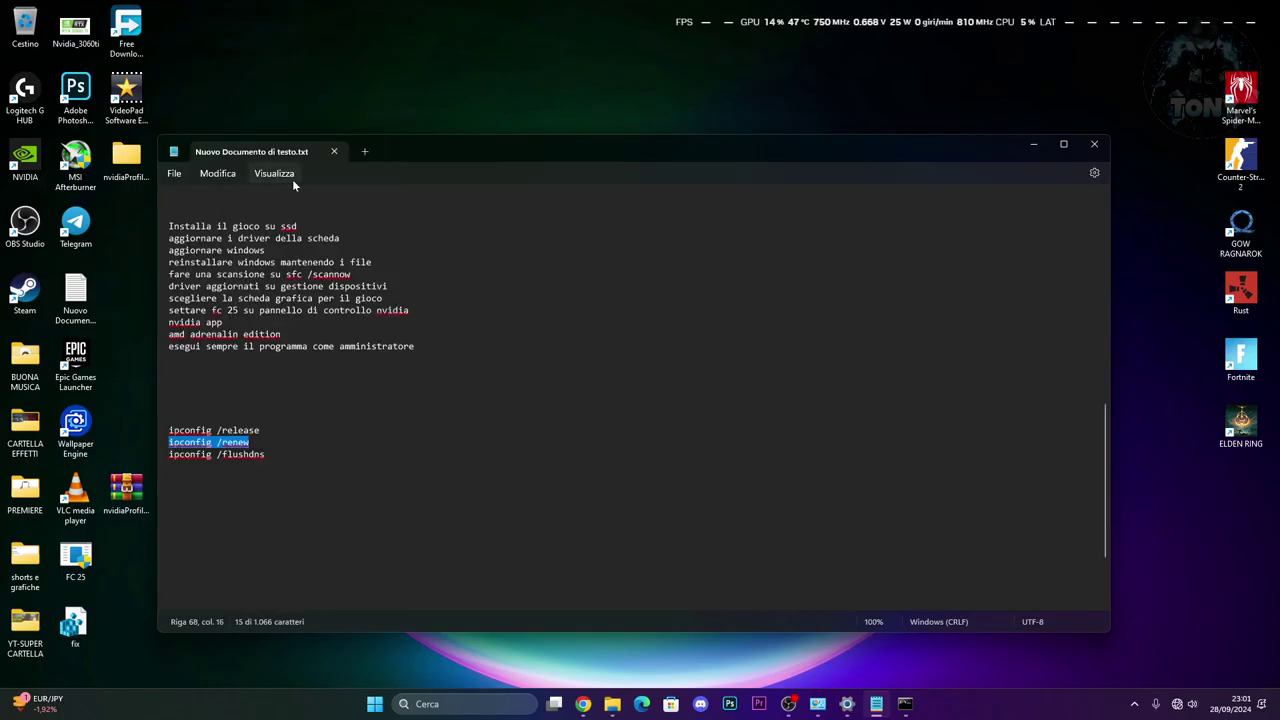
pyautogui.click(1033, 145)
pyautogui.rightClick(500, 347)
pyautogui.press('Return')
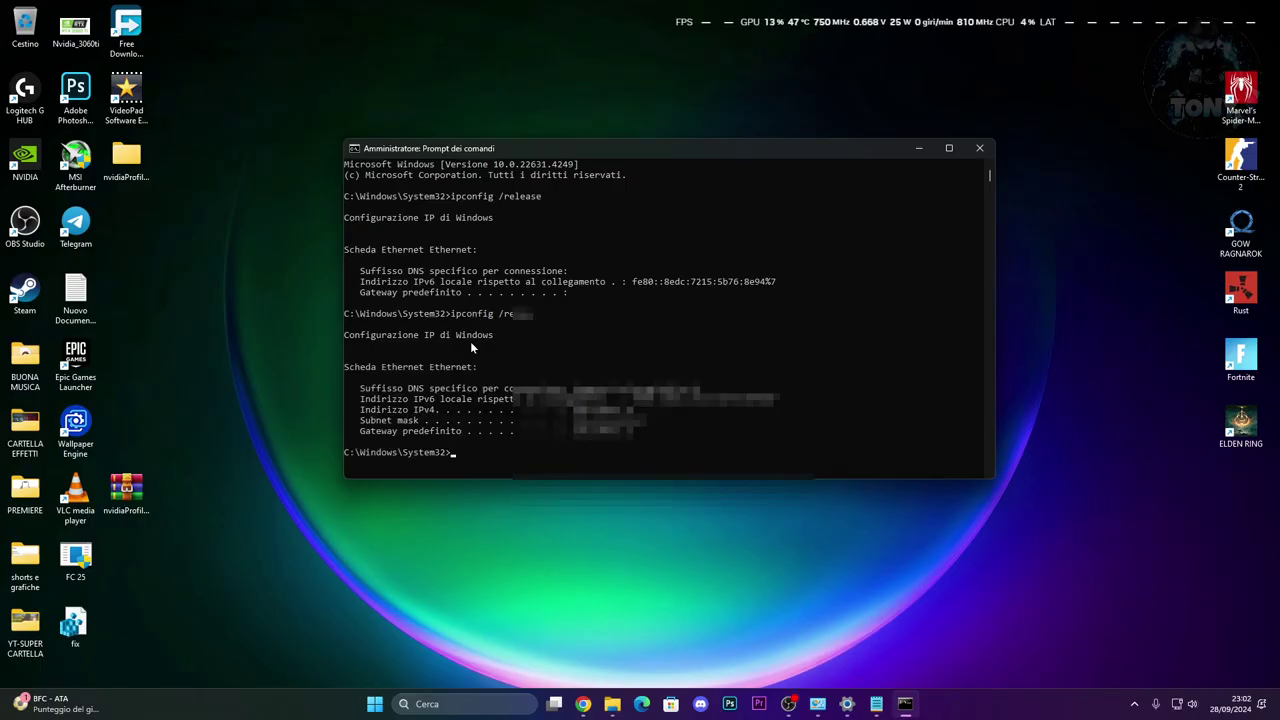
# Step: Copy ipconfig /flushdns from the Notepad notes, run it in Command Prompt, and exit the console
pyautogui.click(878, 706)
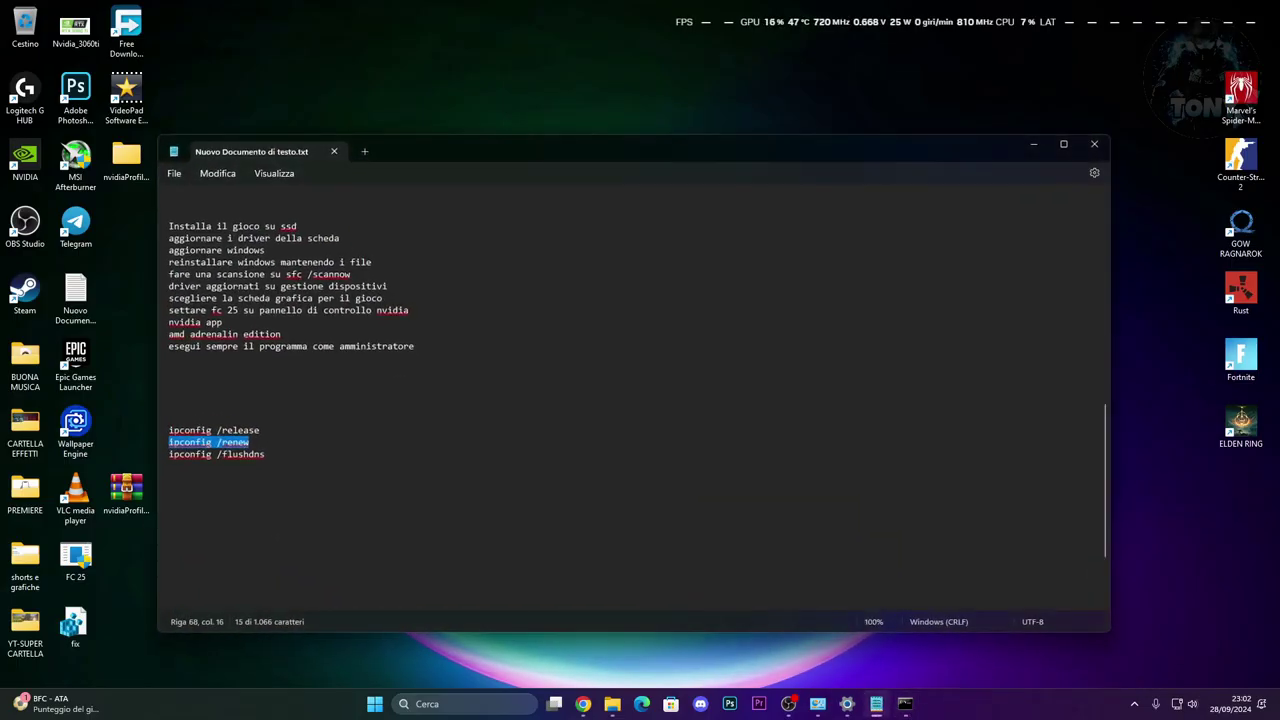
pyautogui.moveTo(264, 454); pyautogui.dragTo(168, 456)
pyautogui.rightClick(180, 456)
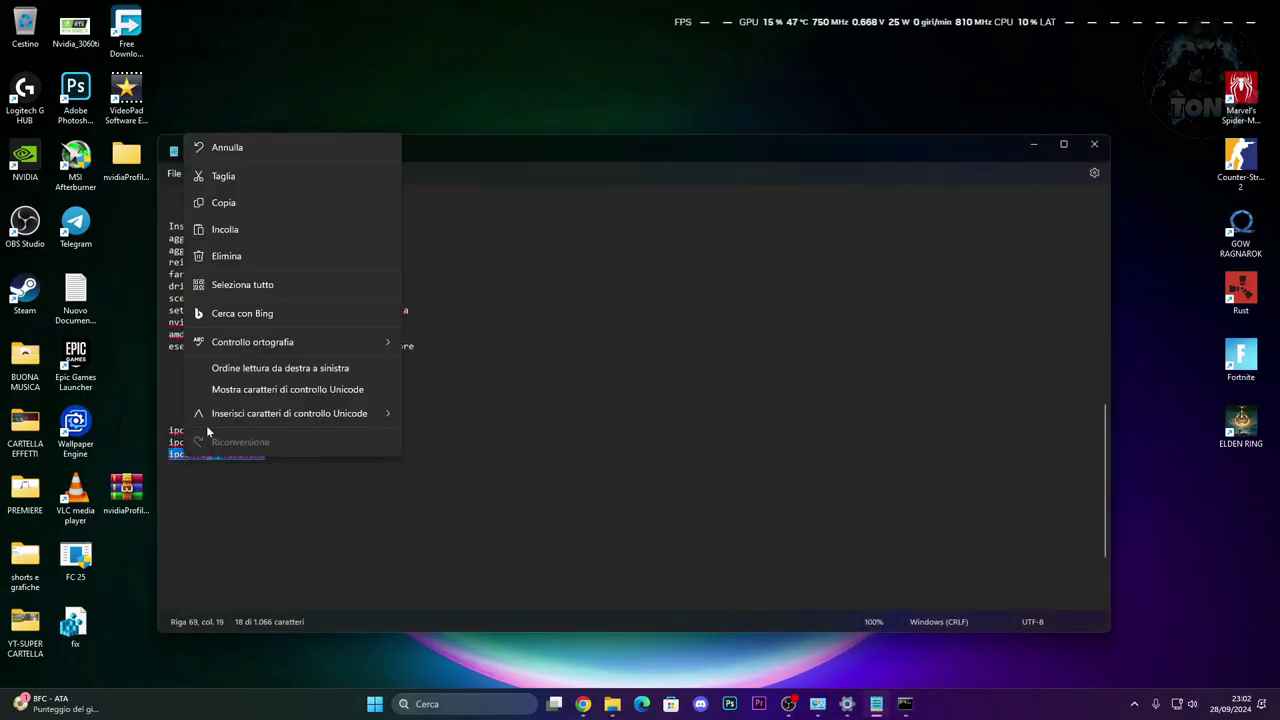
pyautogui.click(215, 203)
pyautogui.click(1033, 144)
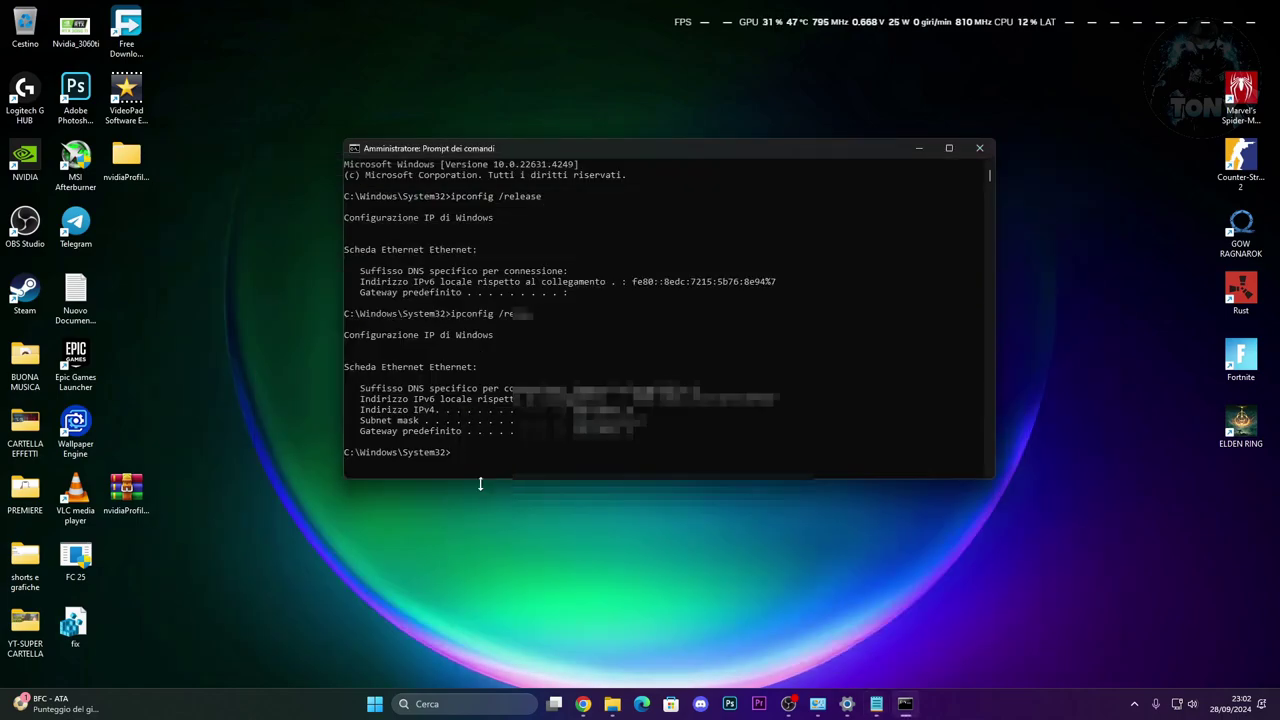
pyautogui.hotkey('ctrl', 'v')
pyautogui.press('Return')
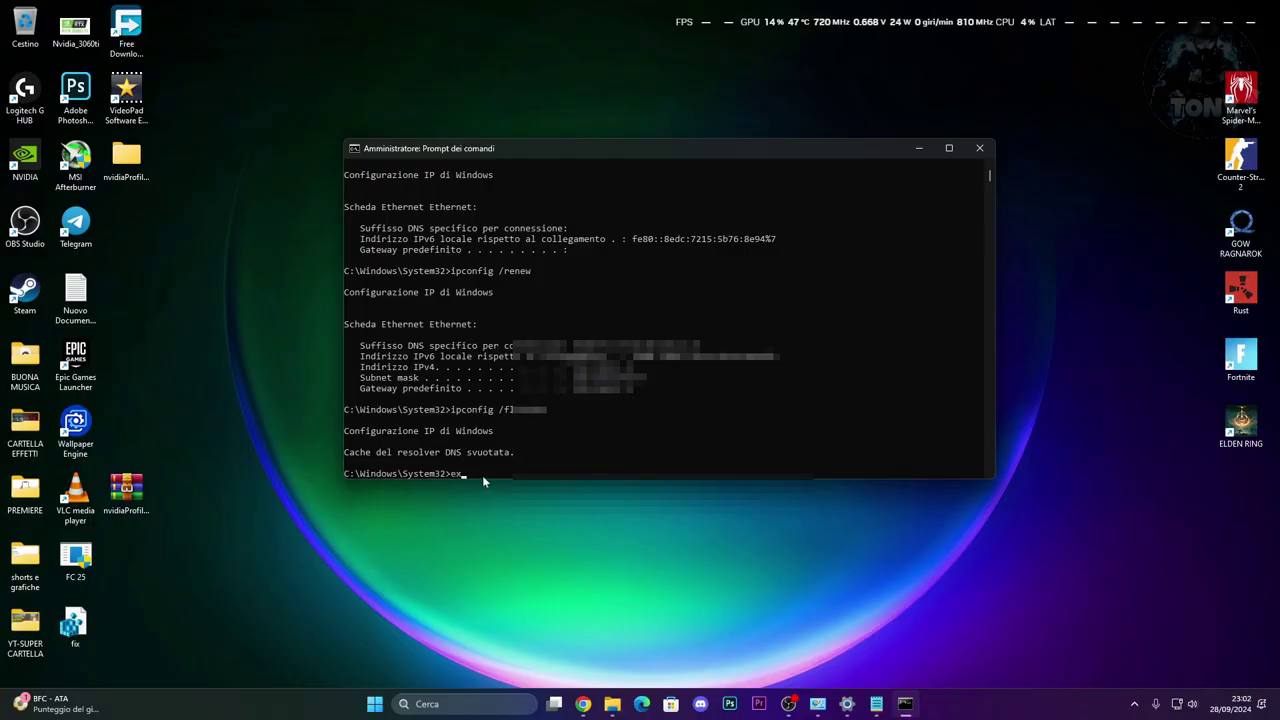
pyautogui.press('Return')
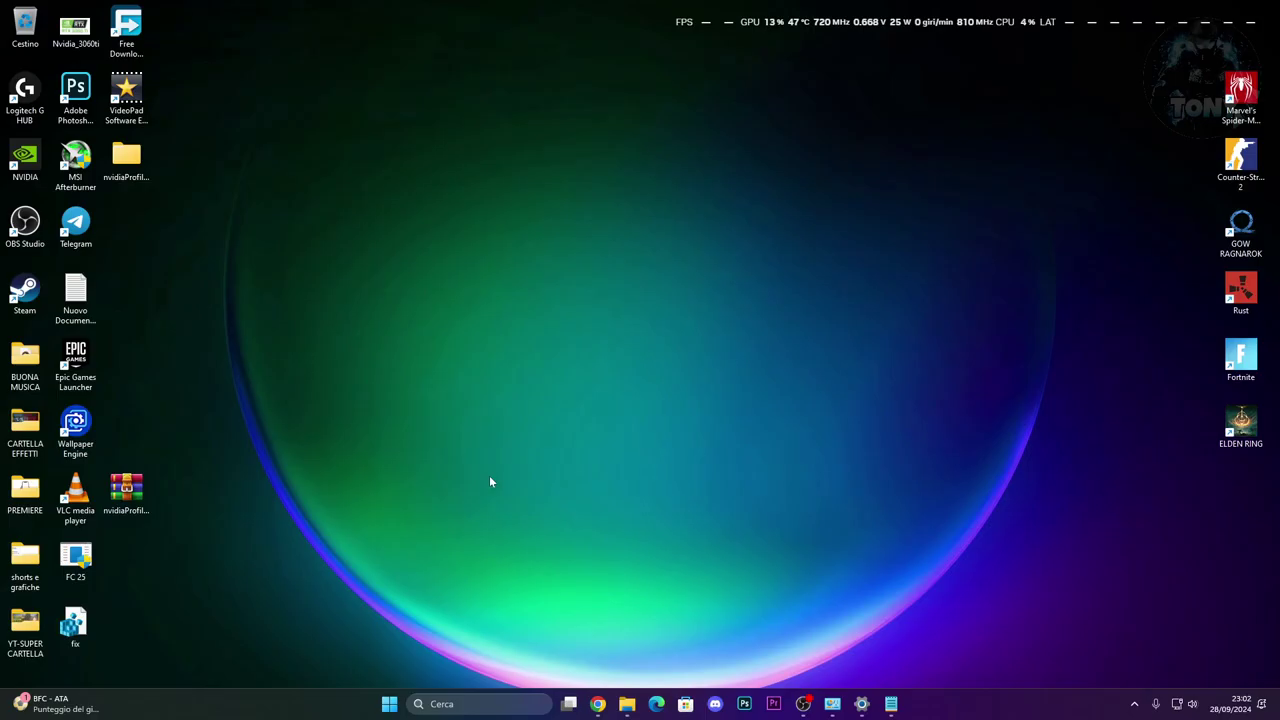
# Step: Open the advanced network settings in Windows Settings and expand the Ethernet adapter's details
pyautogui.rightClick(1177, 704)
pyautogui.click(1165, 667)
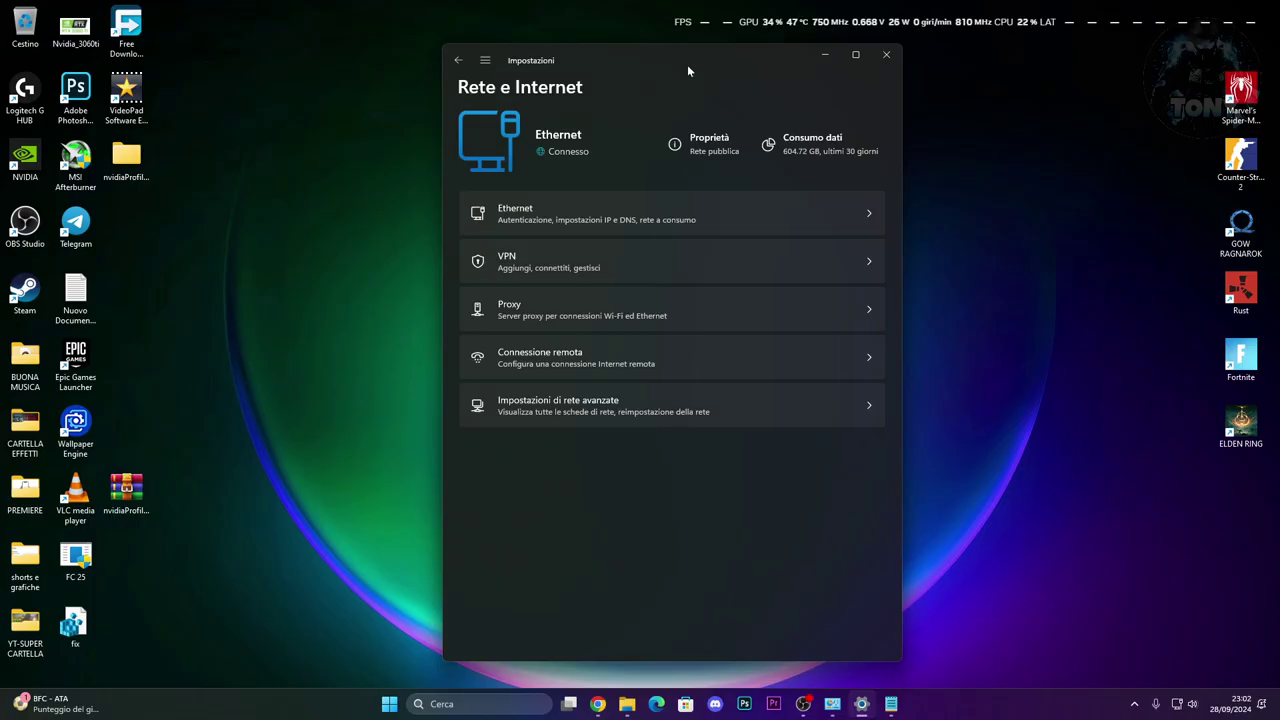
pyautogui.moveTo(687, 65); pyautogui.dragTo(648, 68)
pyautogui.click(637, 418)
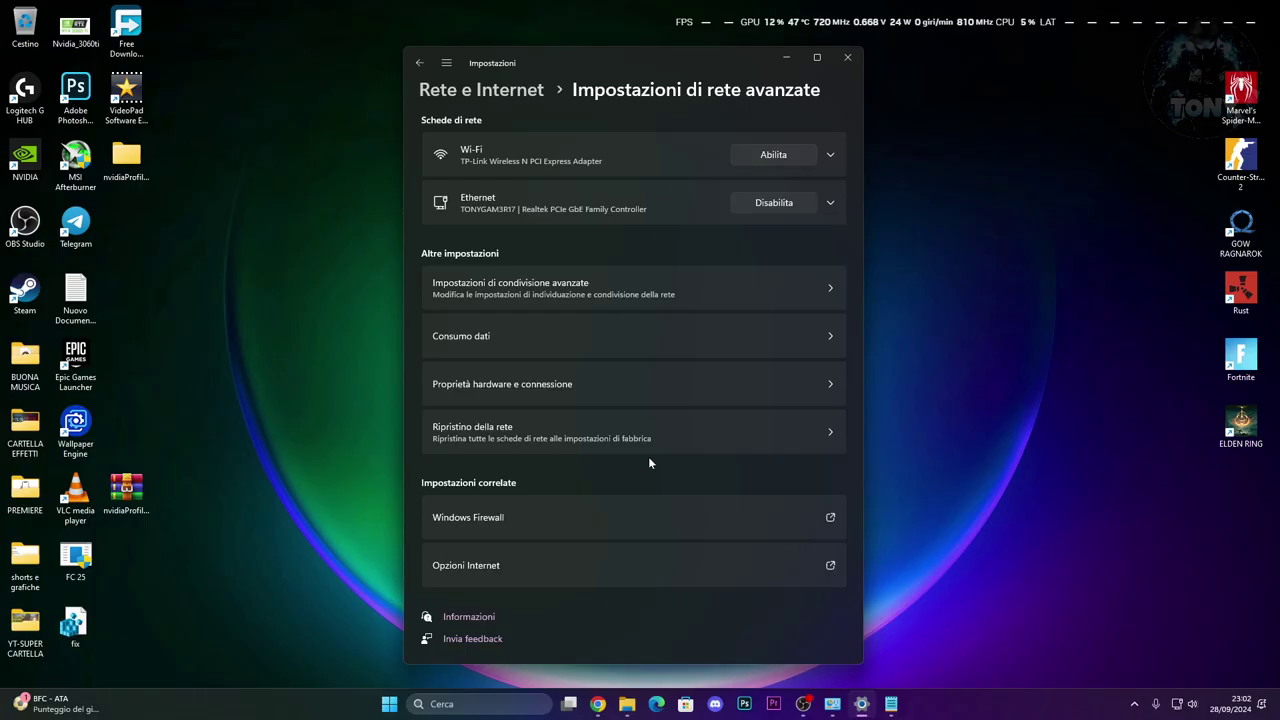
pyautogui.click(634, 203)
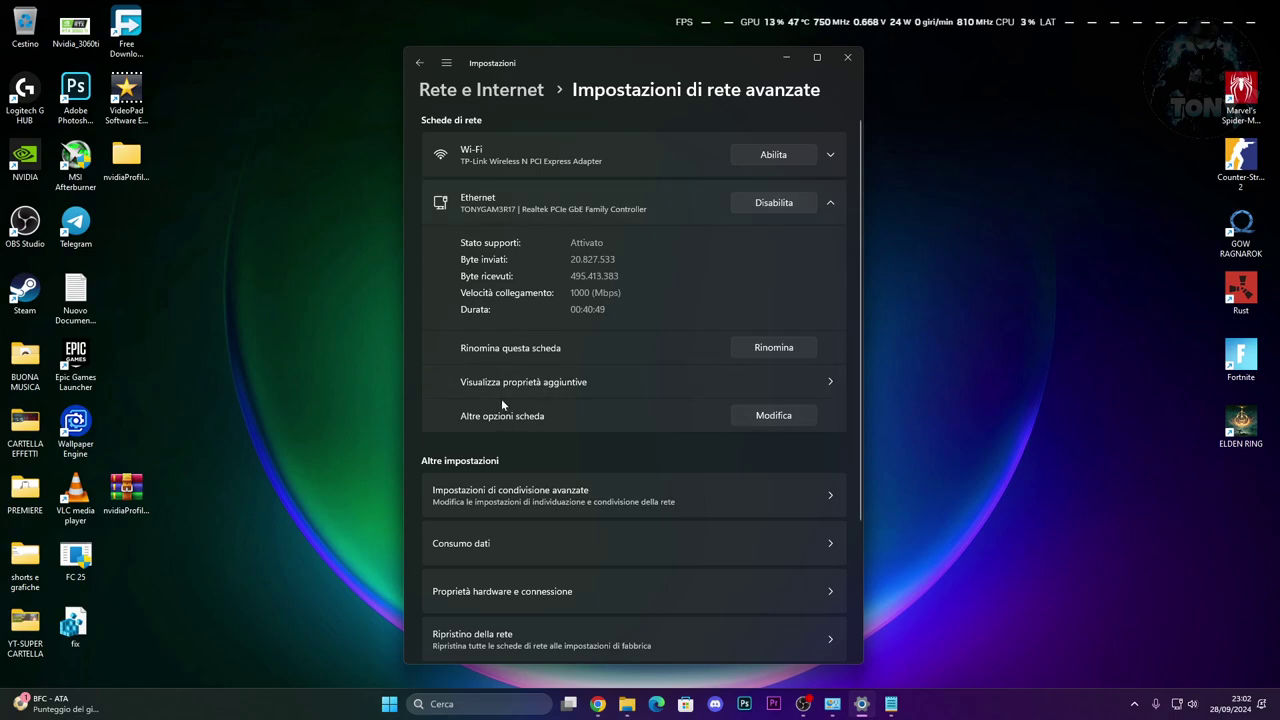
# Step: Open the Internet Protocol version 4 (TCP/IPv4) properties from the Ethernet adapter's additional options
pyautogui.scroll(-3, 507, 386)
pyautogui.scroll(1, 507, 386)
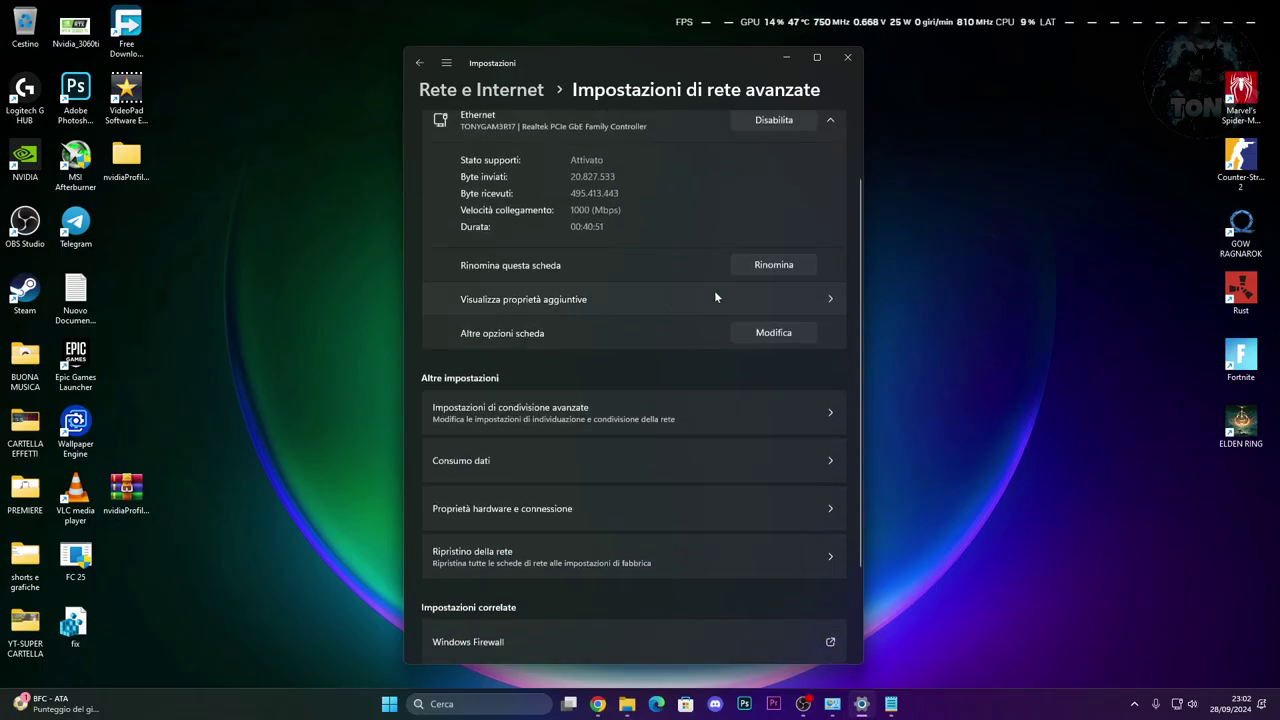
pyautogui.click(773, 333)
pyautogui.moveTo(534, 70); pyautogui.dragTo(834, 117)
pyautogui.doubleClick(840, 252)
pyautogui.moveTo(855, 160); pyautogui.dragTo(963, 158)
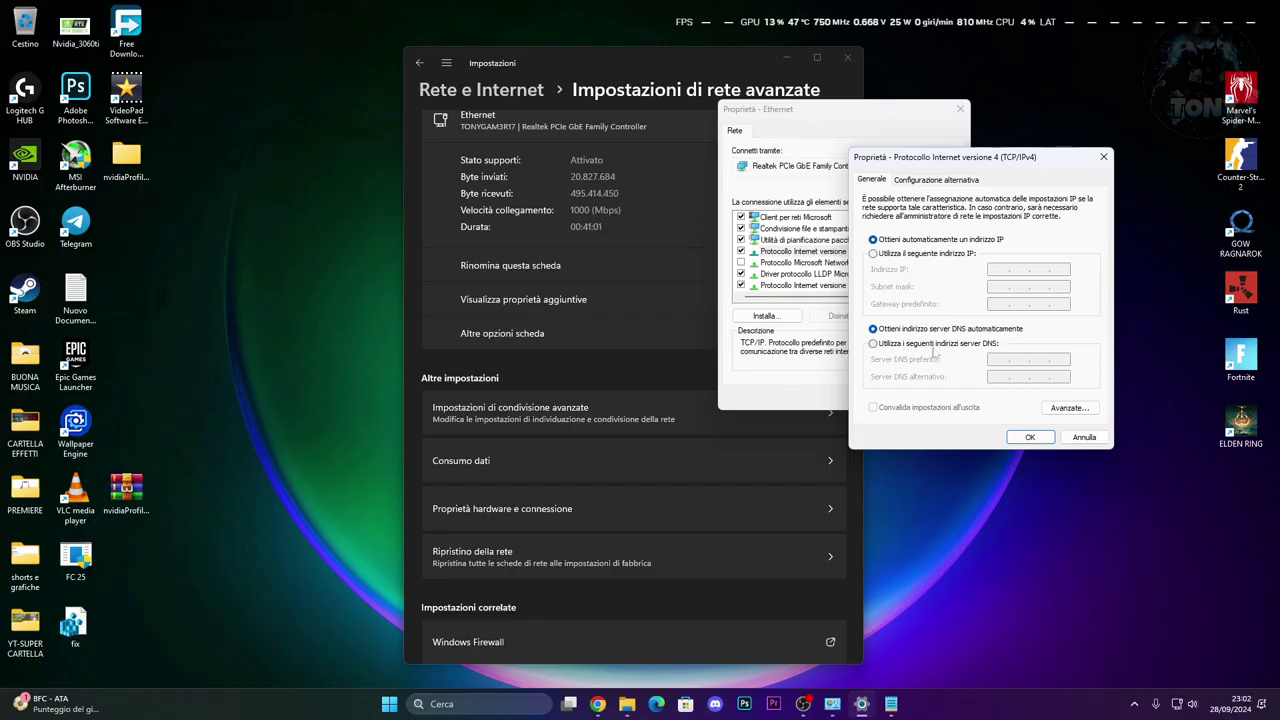
# Step: Use manual DNS servers with 1.1.1.1 as preferred and 1.0.0.1 as alternate, and apply the Ethernet properties
pyautogui.click(875, 343)
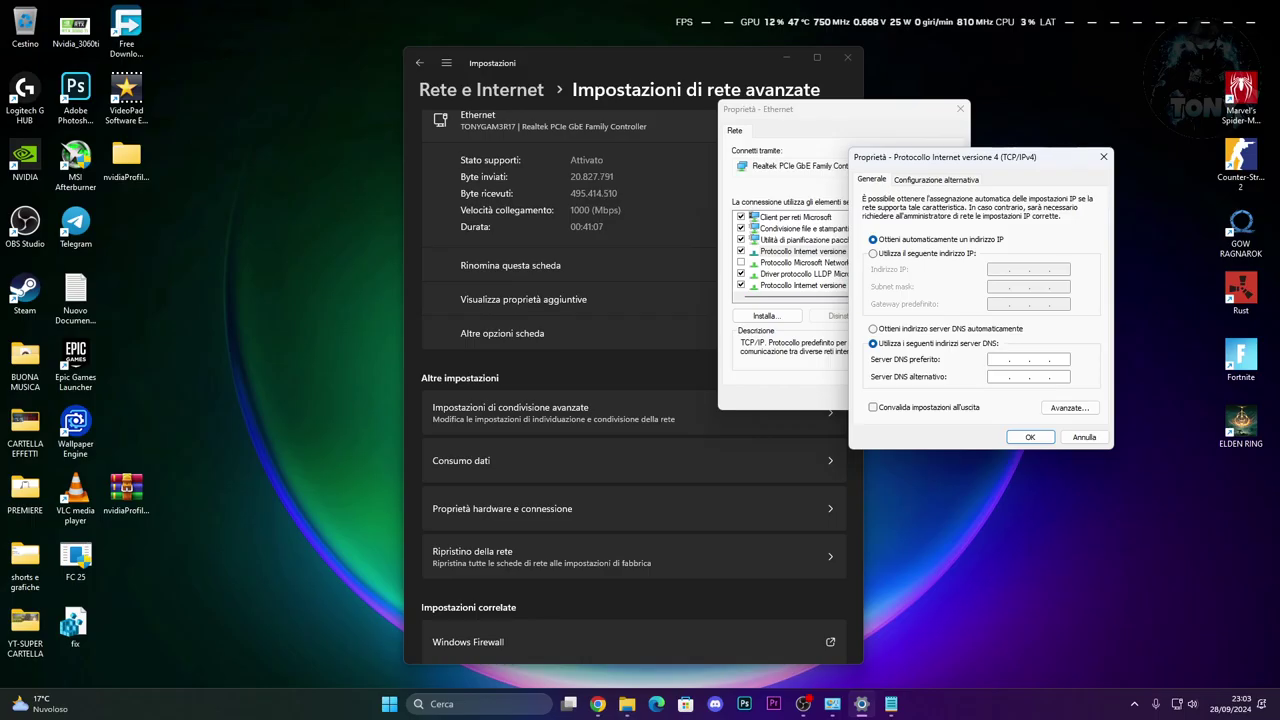
pyautogui.write('1.1.1.1')
pyautogui.click(999, 376)
pyautogui.write('1.0.0.1')
pyautogui.click(1031, 438)
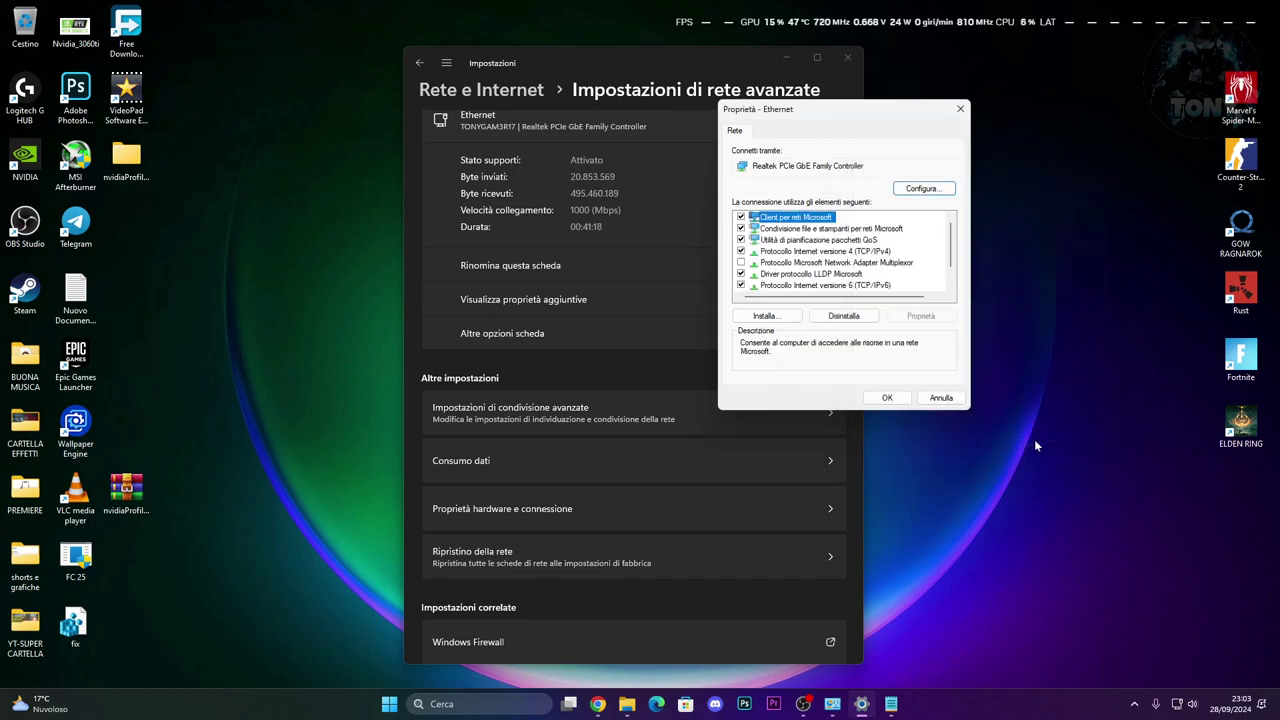
pyautogui.click(887, 397)
# Step: Look at the network reset page in the advanced network settings, and close Settings
pyautogui.scroll(-2, 584, 366)
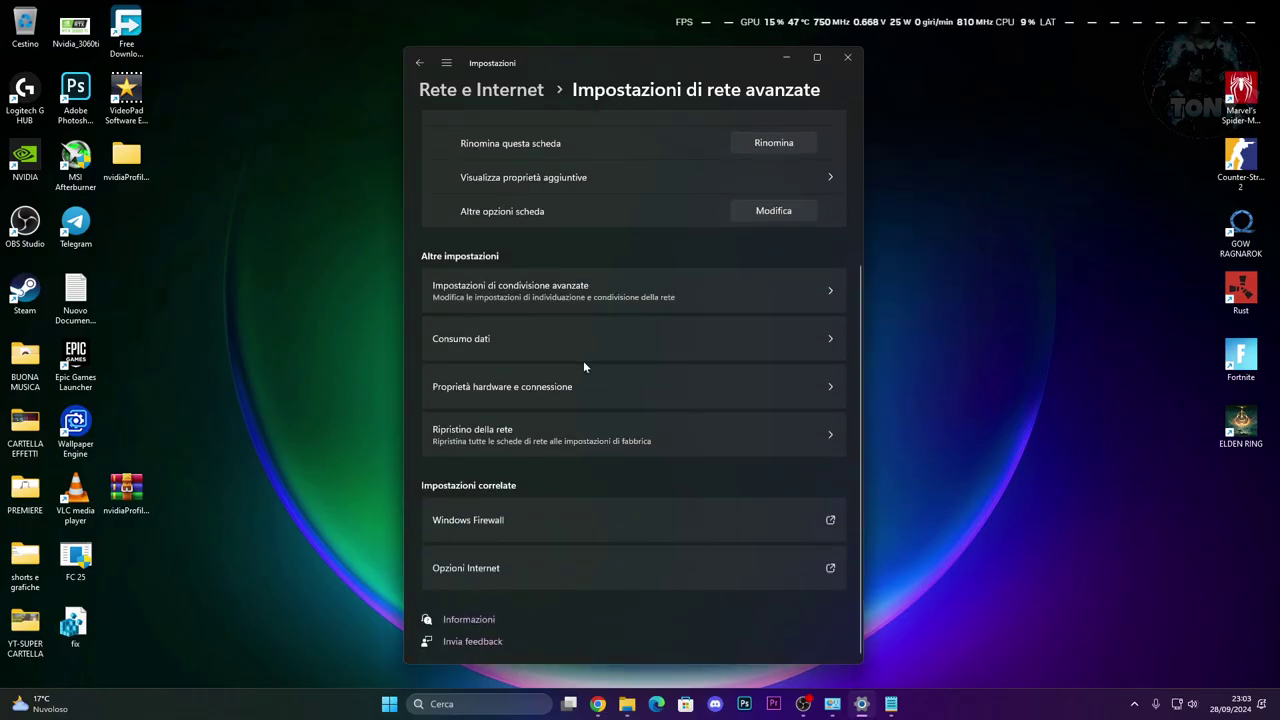
pyautogui.click(623, 446)
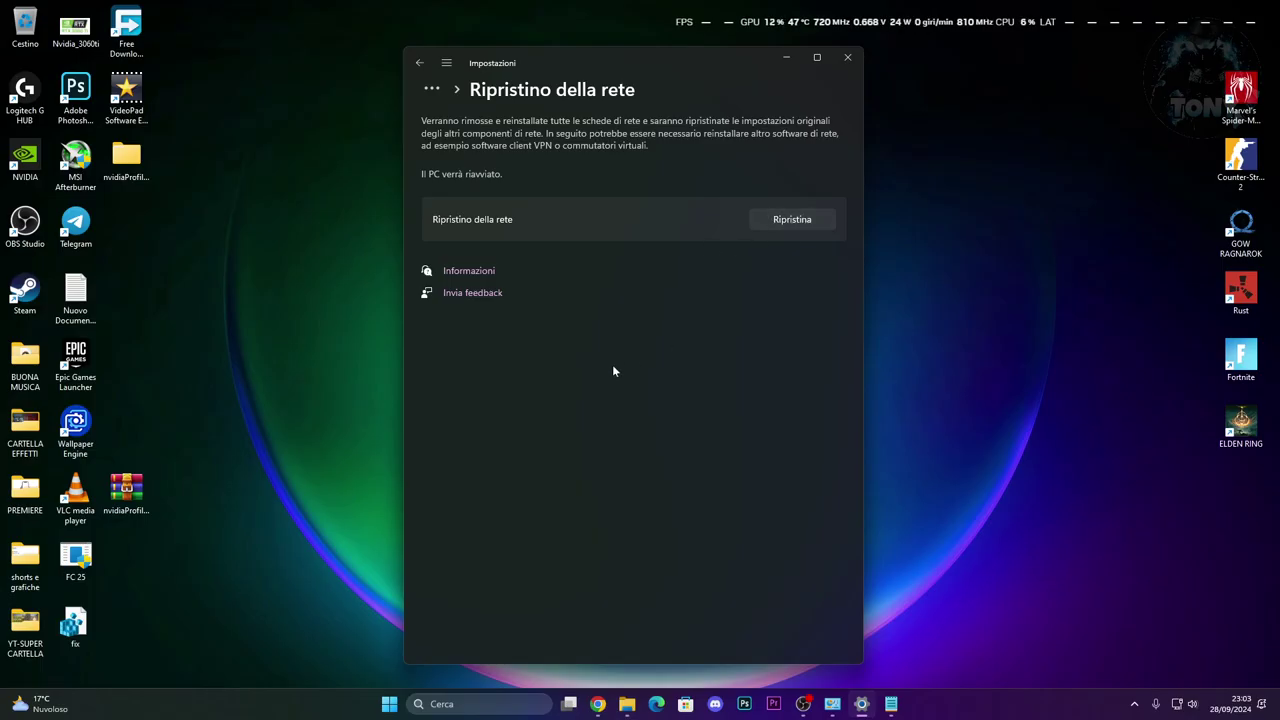
pyautogui.click(847, 57)
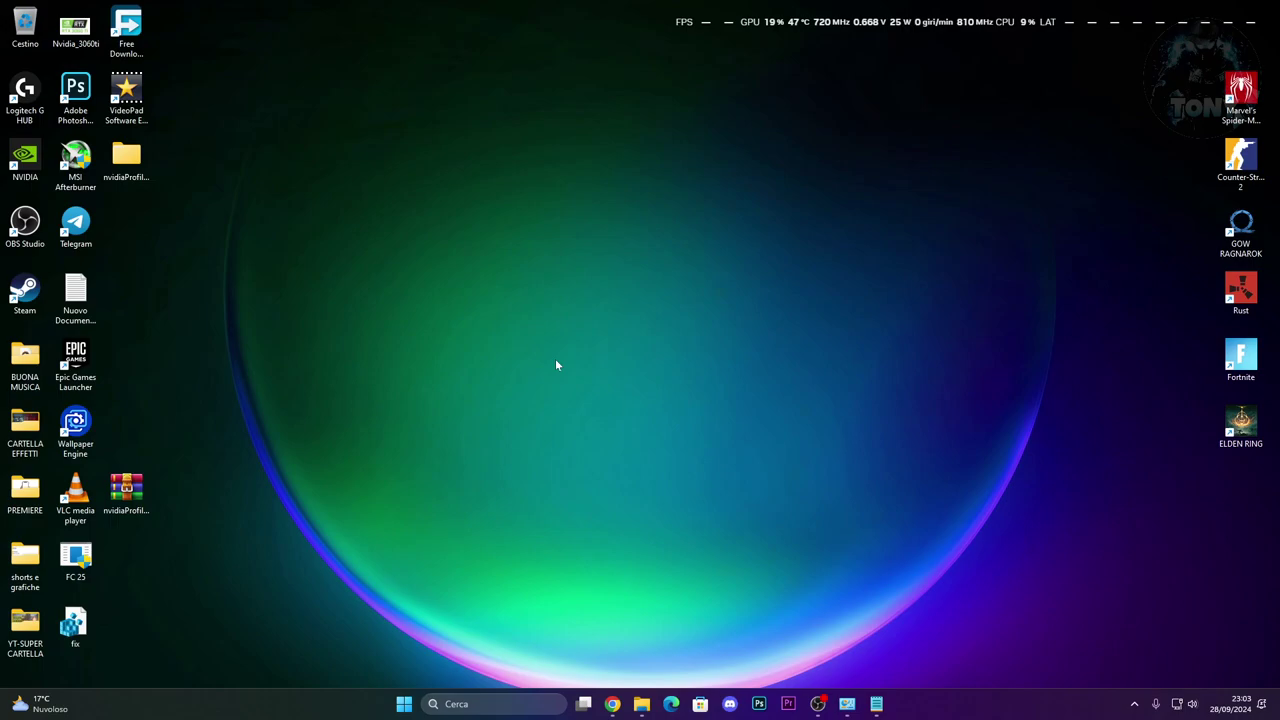
# Step: Open Device Manager and bring the network adapters list into view
pyautogui.rightClick(404, 704)
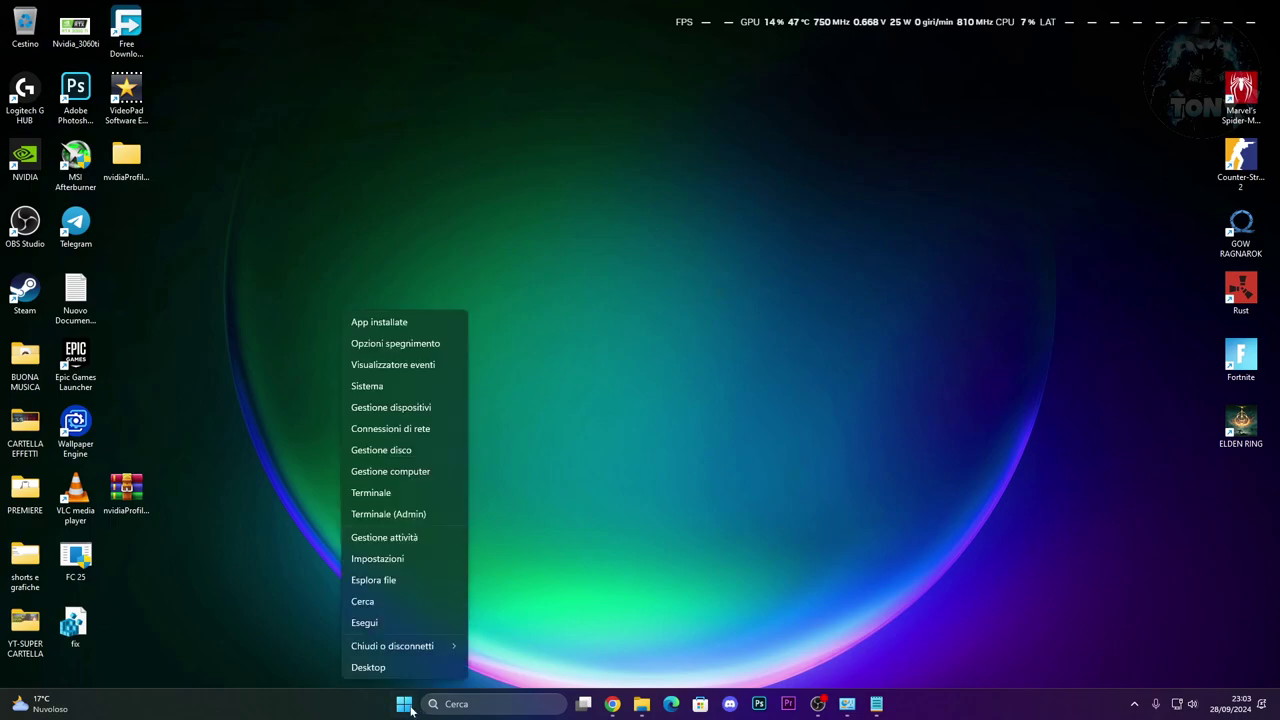
pyautogui.click(390, 410)
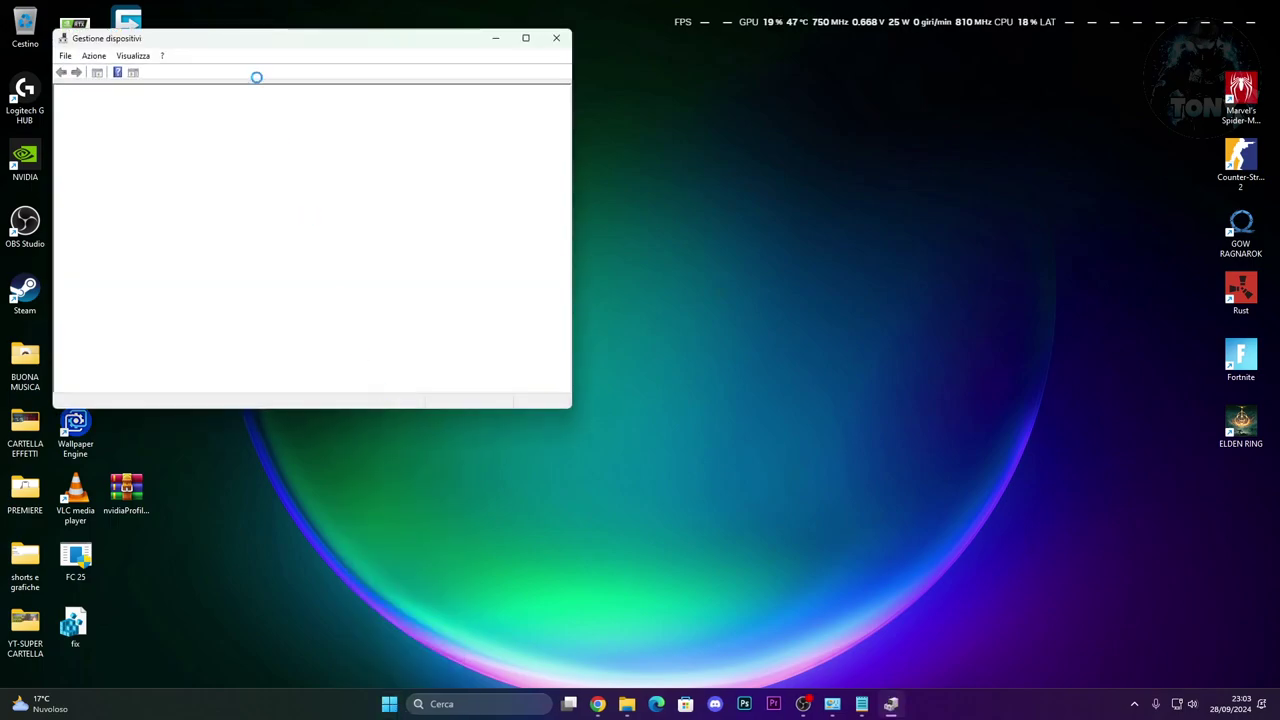
pyautogui.moveTo(237, 40); pyautogui.dragTo(345, 48)
pyautogui.scroll(-2, 345, 292)
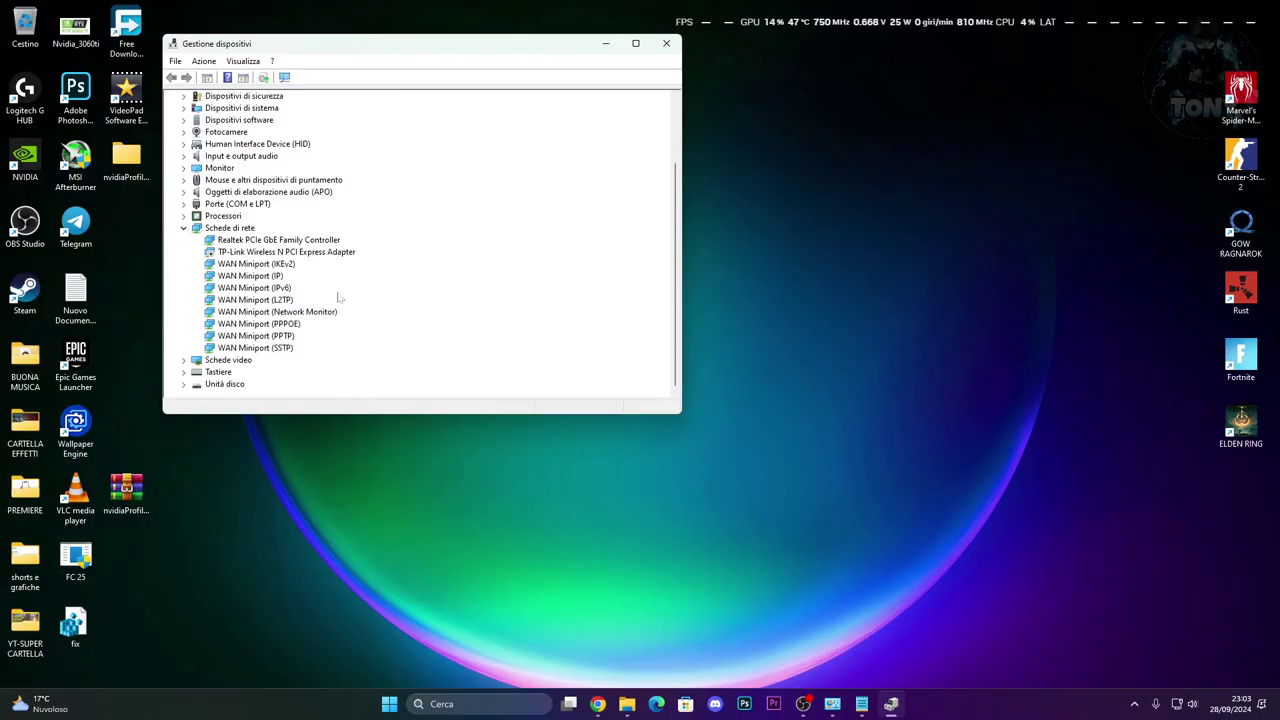
# Step: Update the Realtek PCIe GbE Family Controller's driver from the computer's compatible list, using the Controller Ethernet Realtek(R) PCI(e) model
pyautogui.click(258, 252)
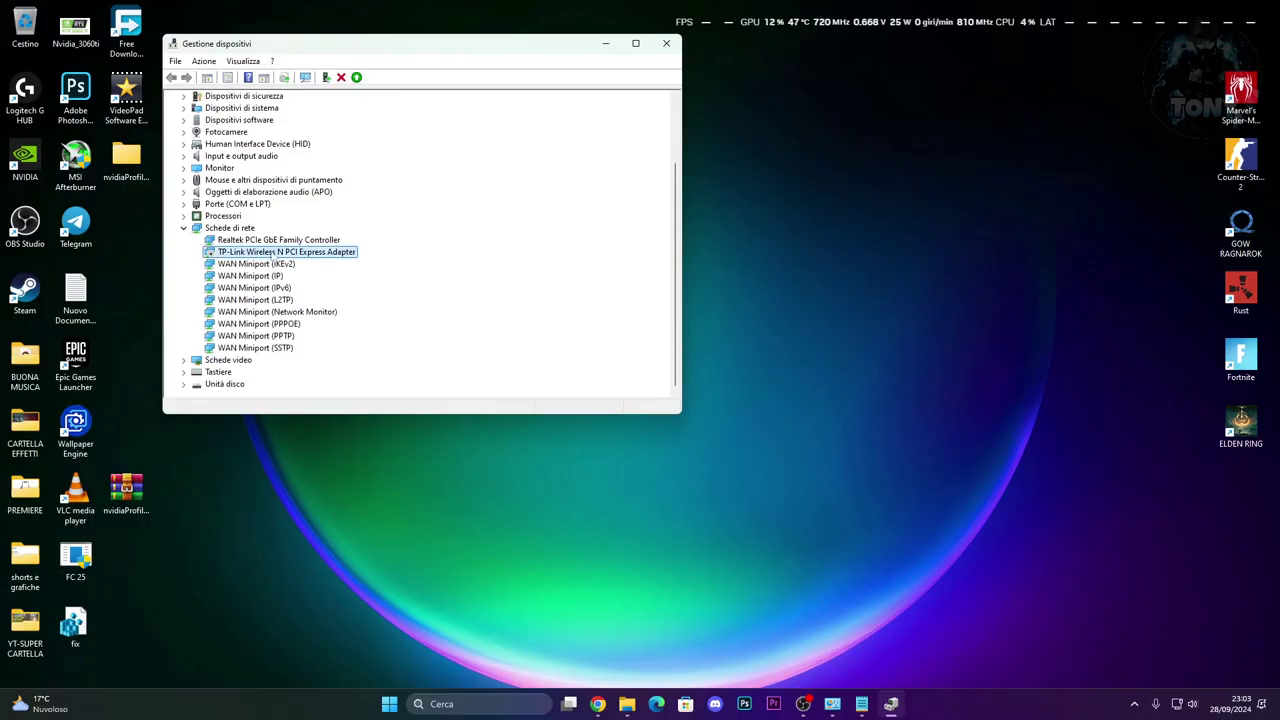
pyautogui.click(249, 241)
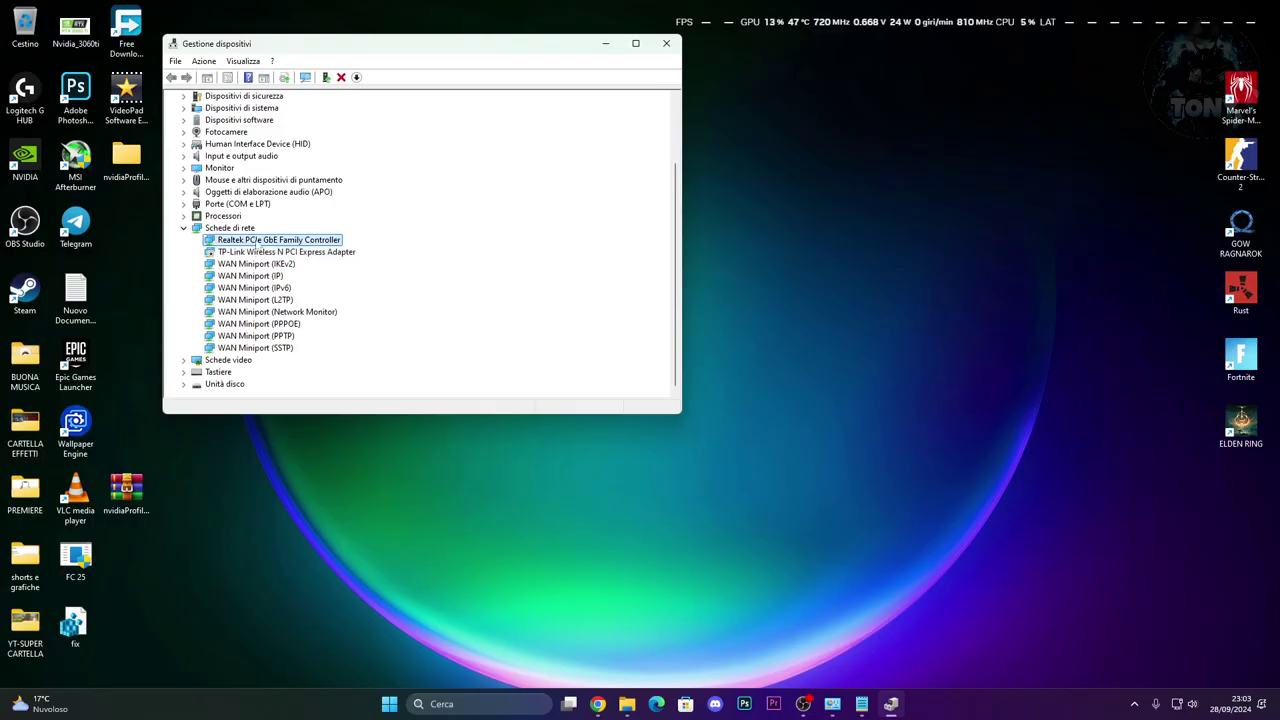
pyautogui.rightClick(256, 242)
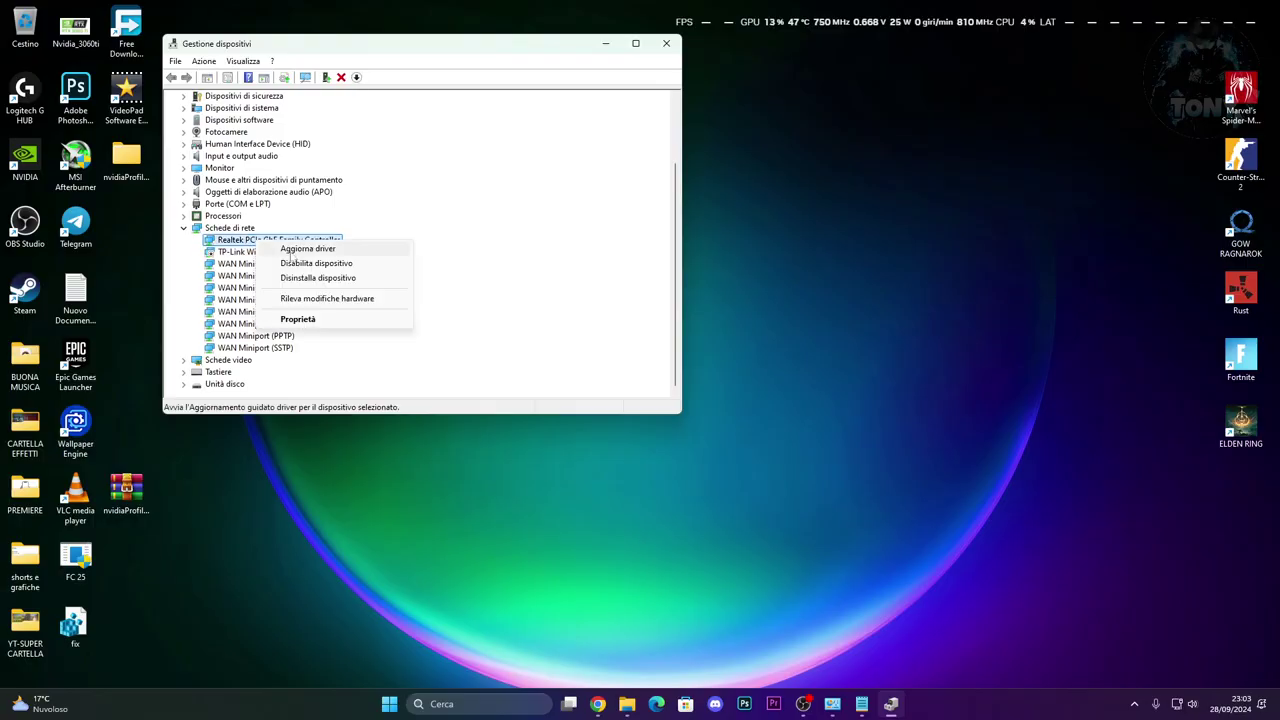
pyautogui.click(302, 249)
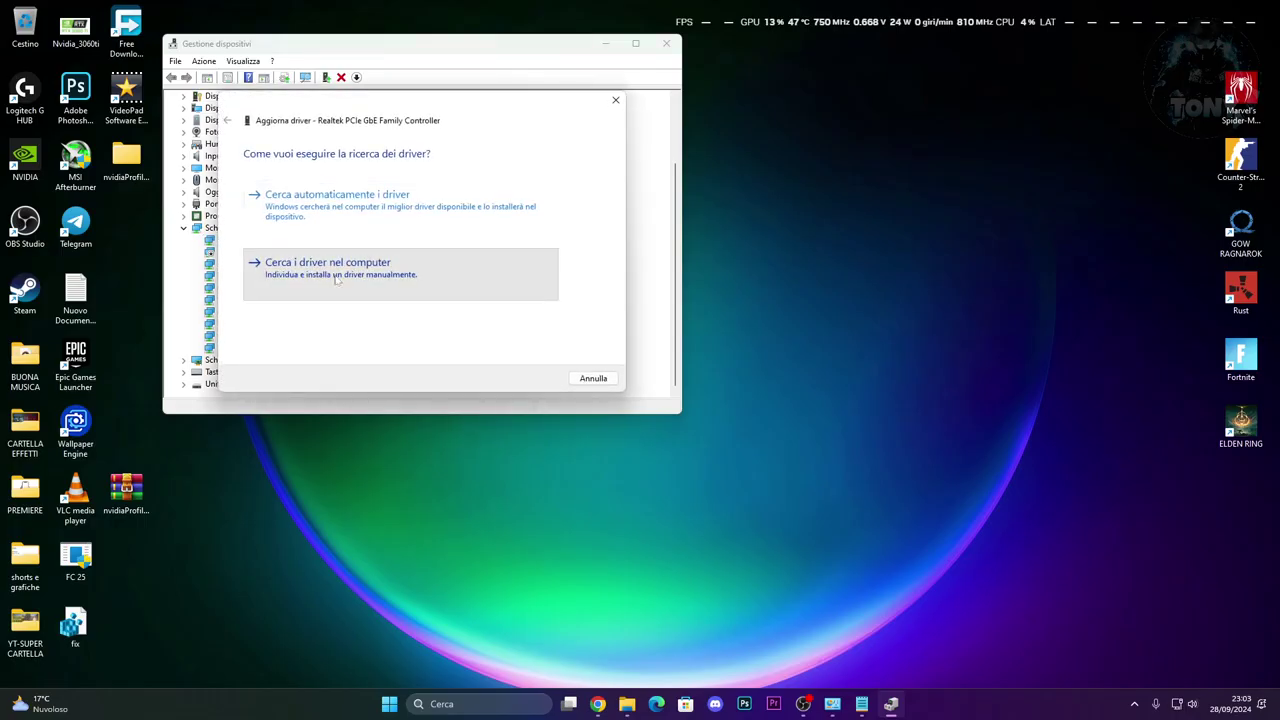
pyautogui.click(307, 262)
pyautogui.click(332, 298)
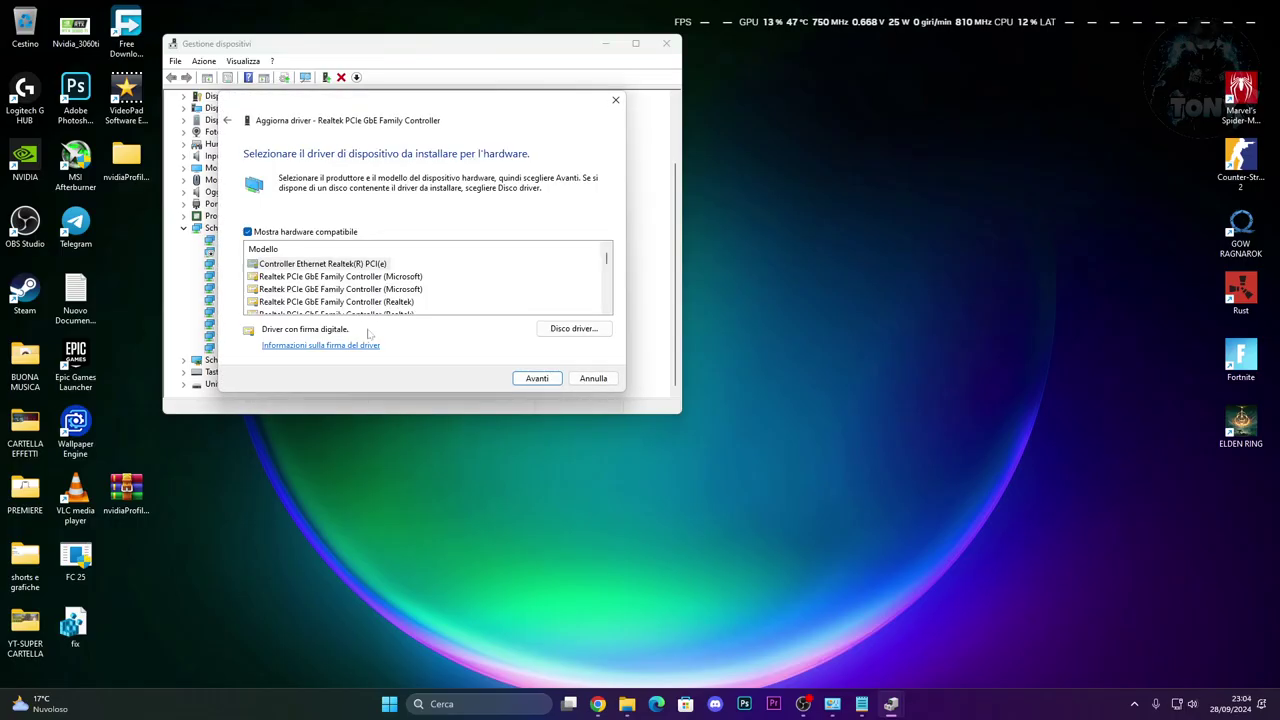
pyautogui.click(305, 264)
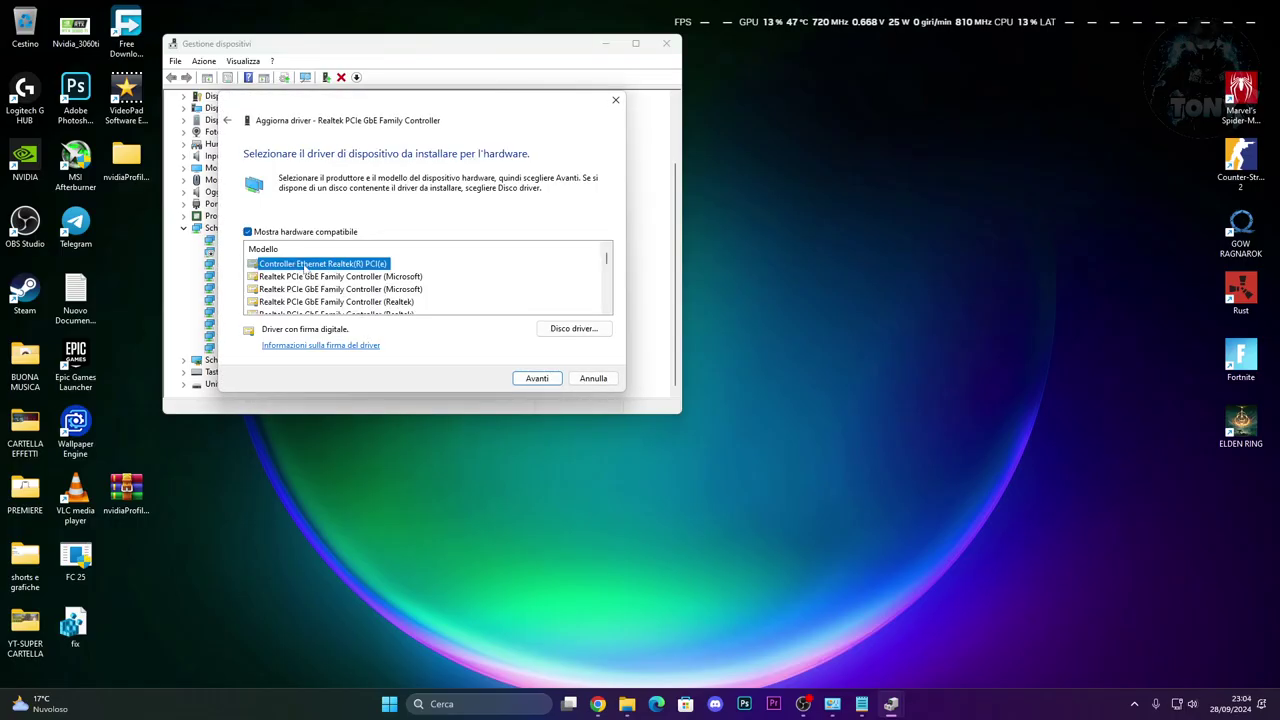
pyautogui.click(532, 378)
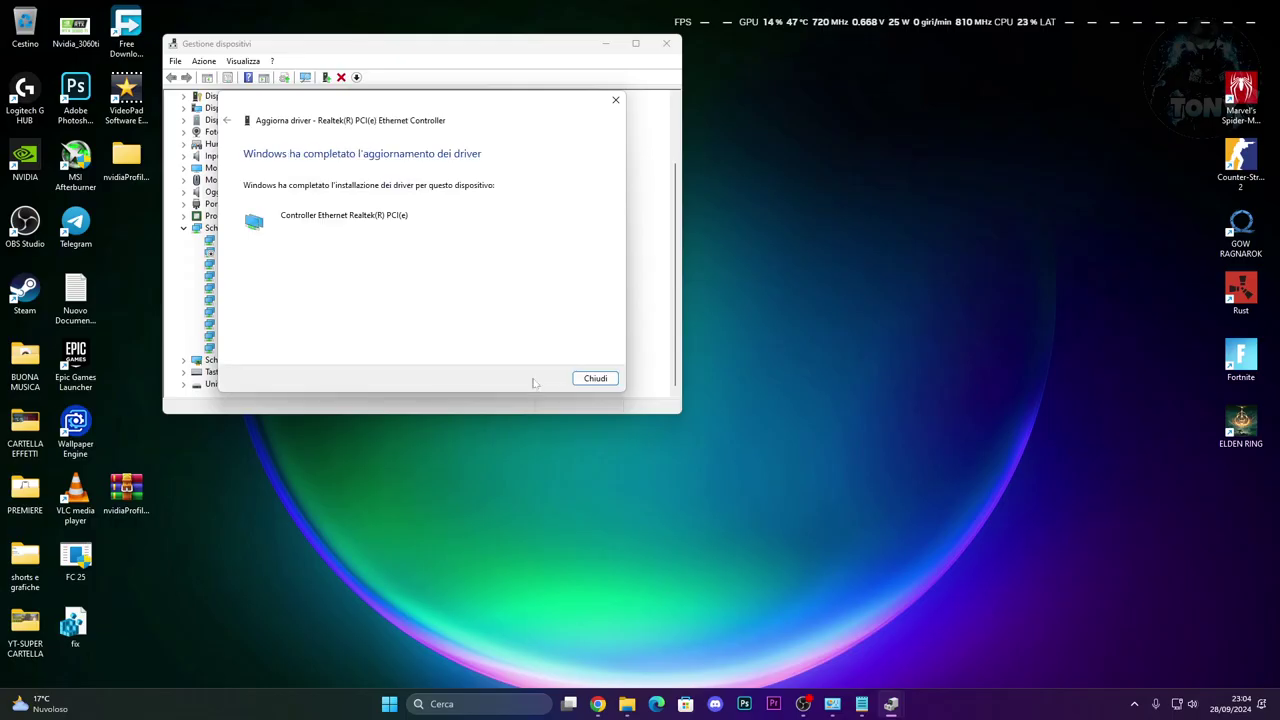
pyautogui.click(608, 376)
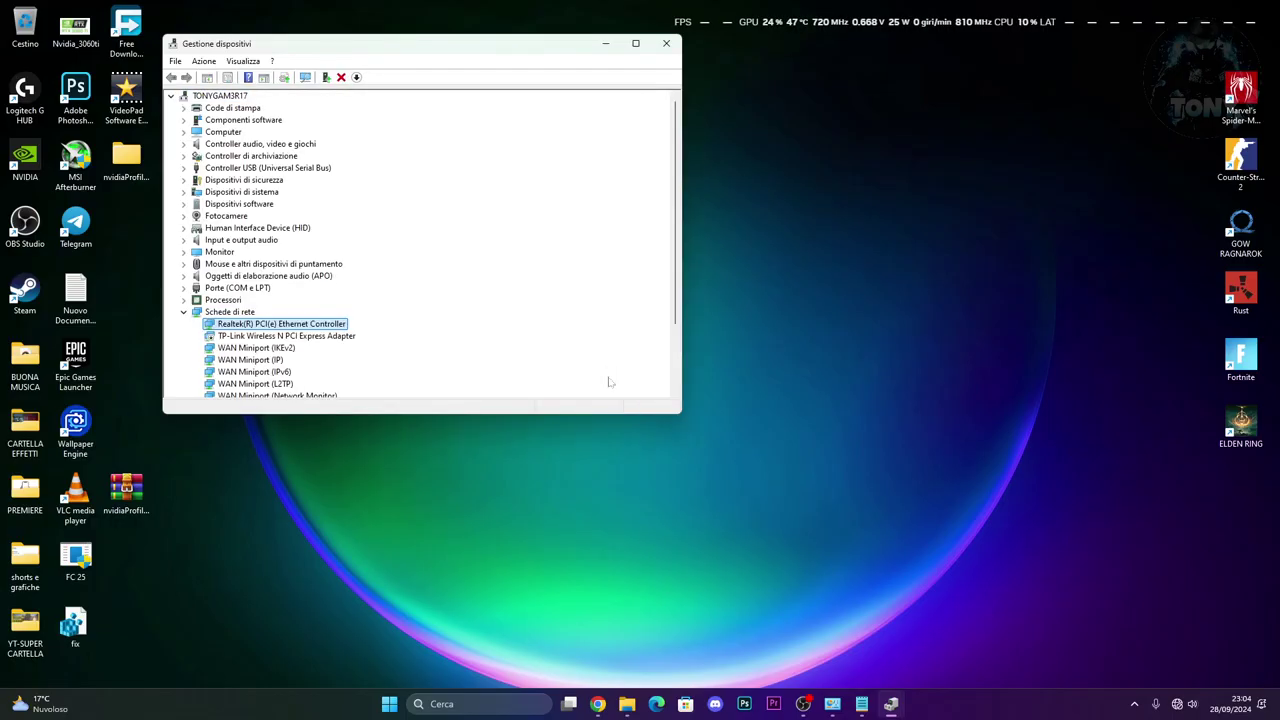
# Step: Look at the driver options for the TP-Link Wireless N PCI Express Adapter, and close Device Manager
pyautogui.rightClick(298, 338)
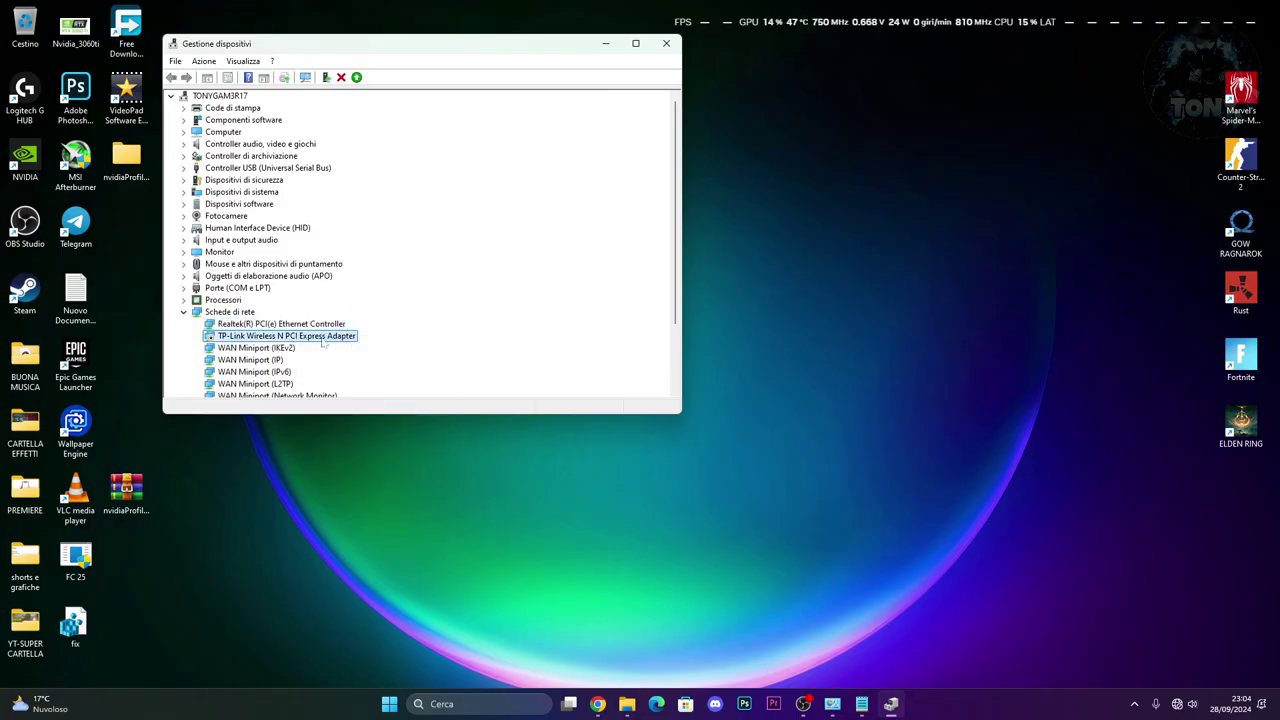
pyautogui.scroll(-2, 325, 342)
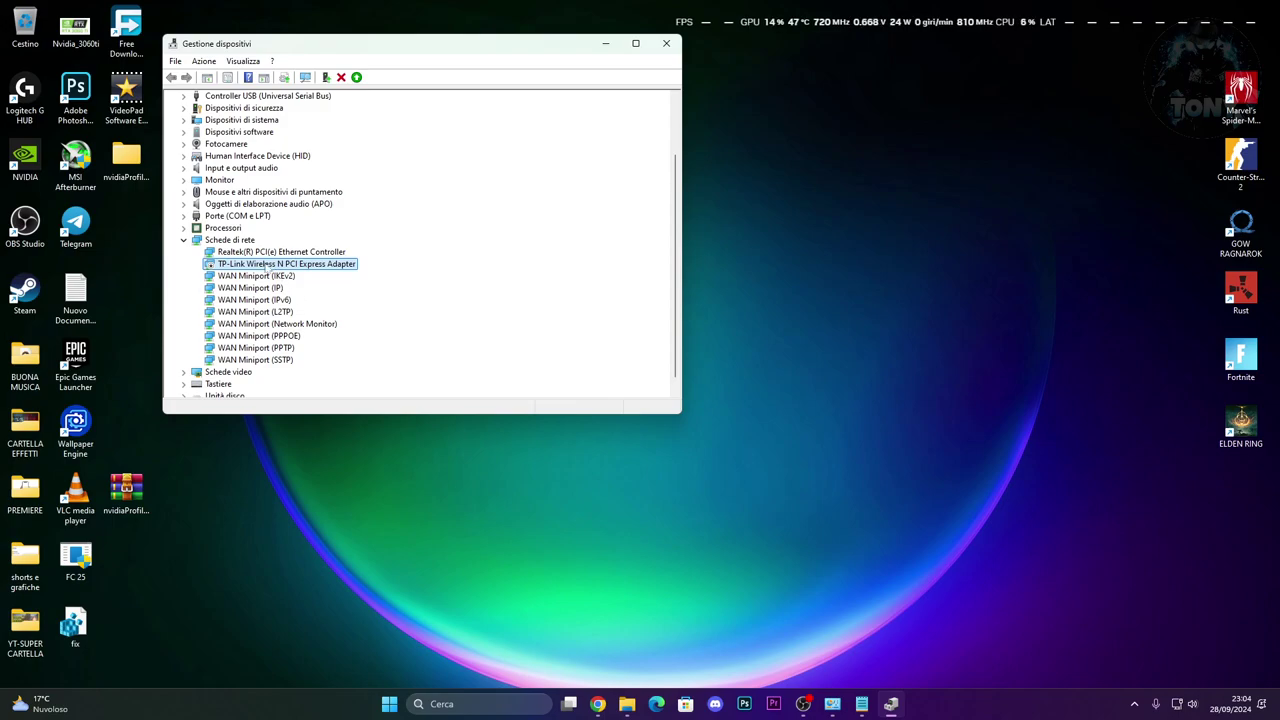
pyautogui.rightClick(269, 266)
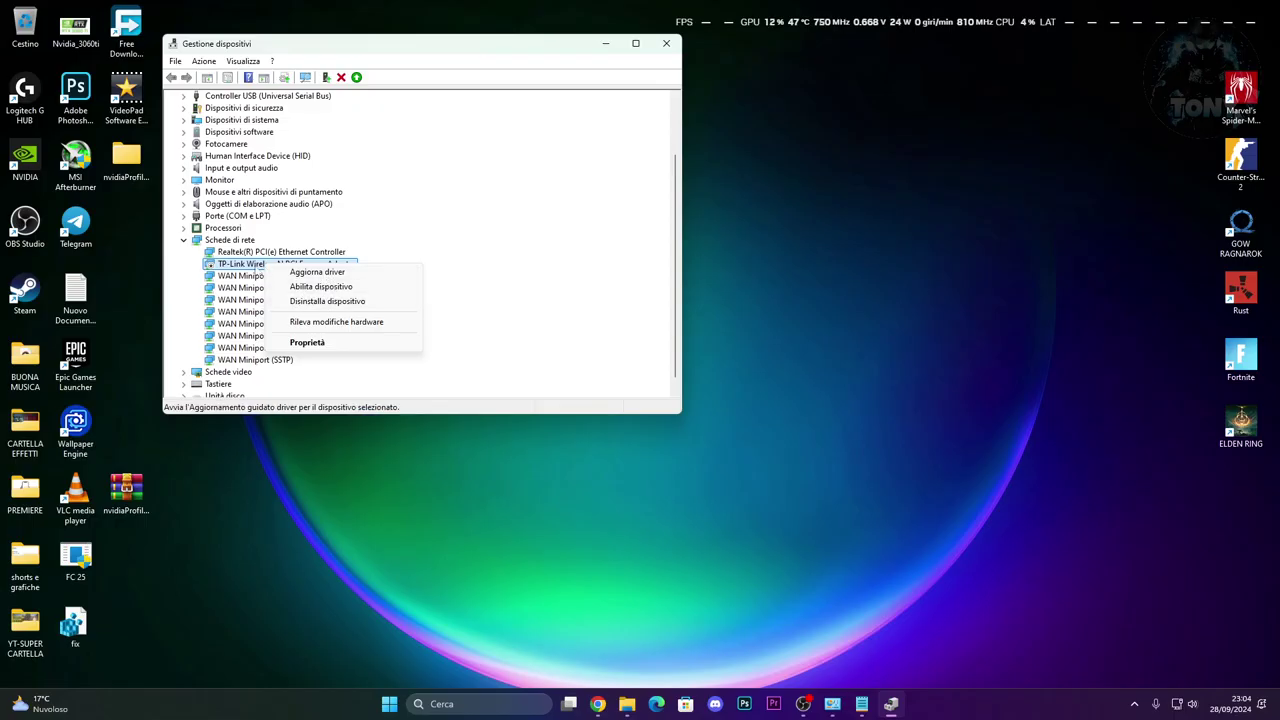
pyautogui.click(279, 273)
pyautogui.click(666, 43)
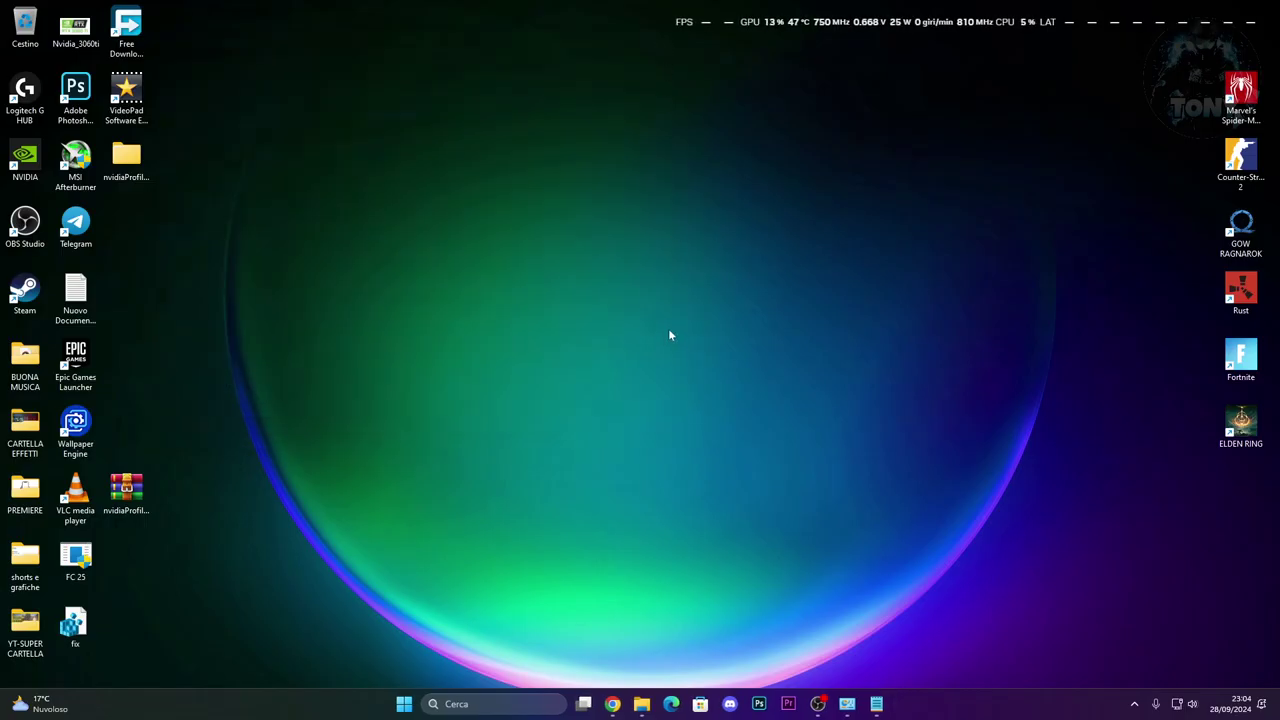
# Step: Open the firewall in Avast Premium Security and look through its list of active apps
pyautogui.click(1134, 704)
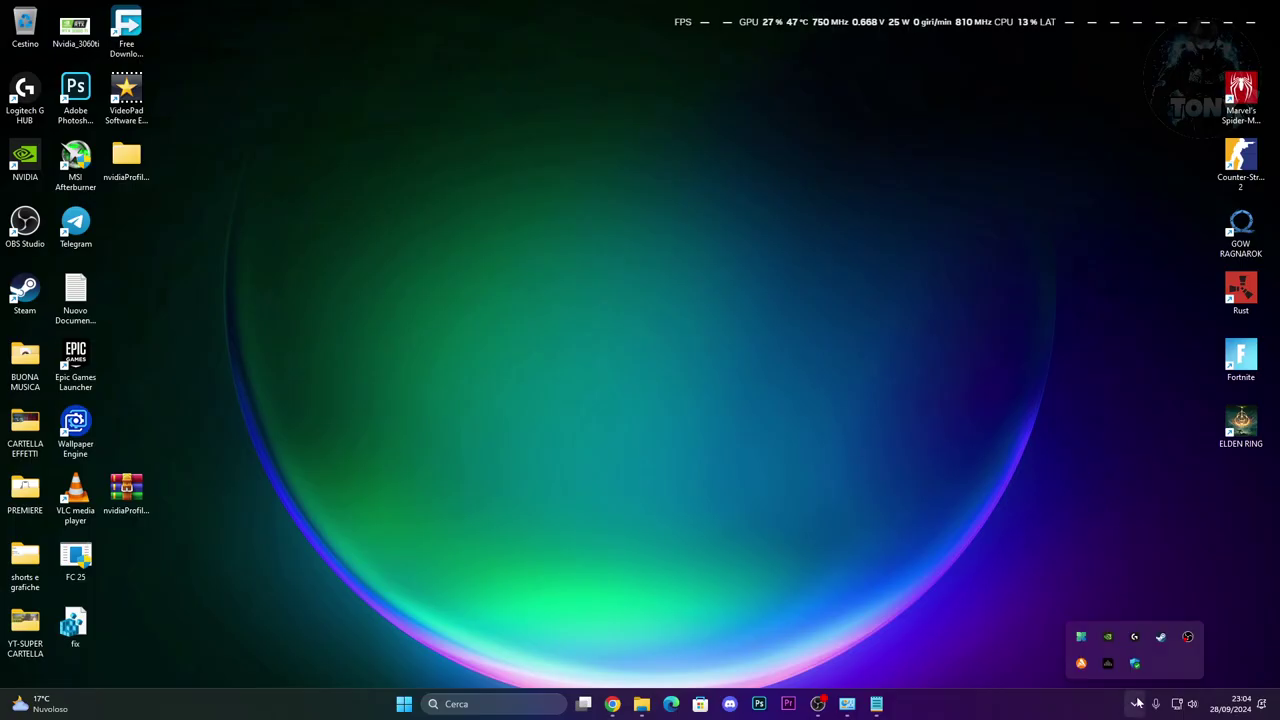
pyautogui.click(1080, 666)
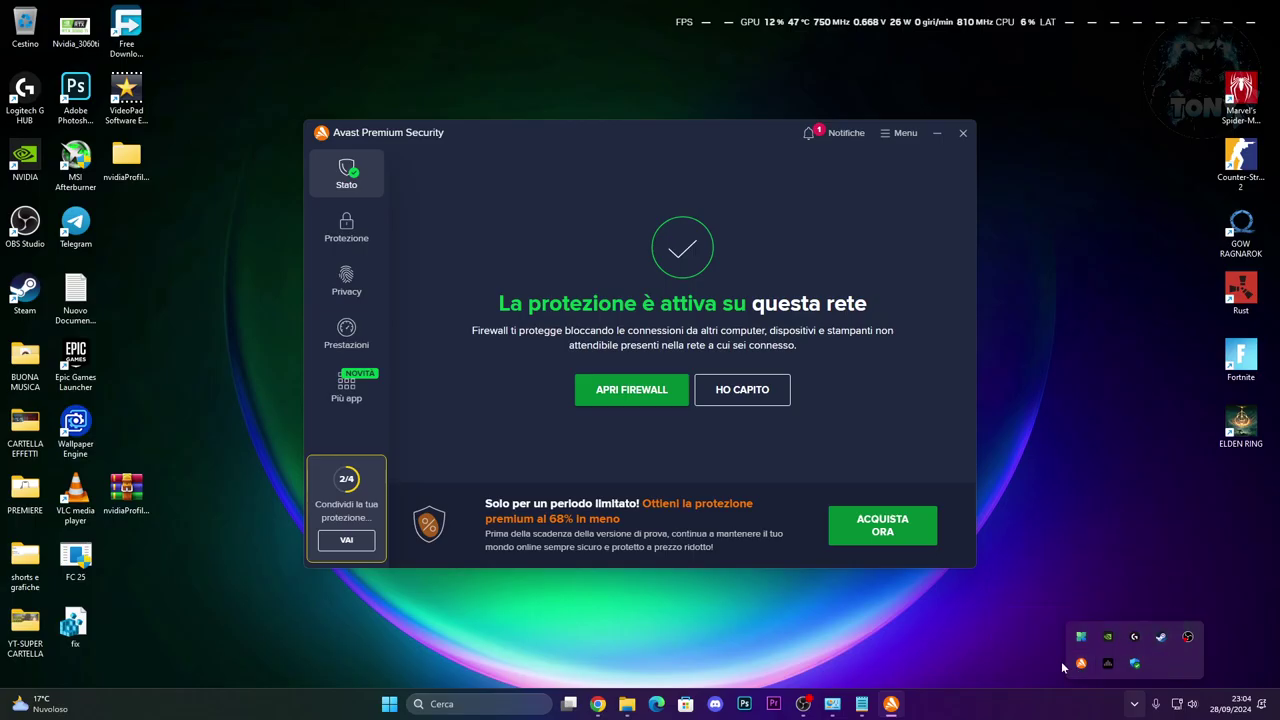
pyautogui.click(620, 395)
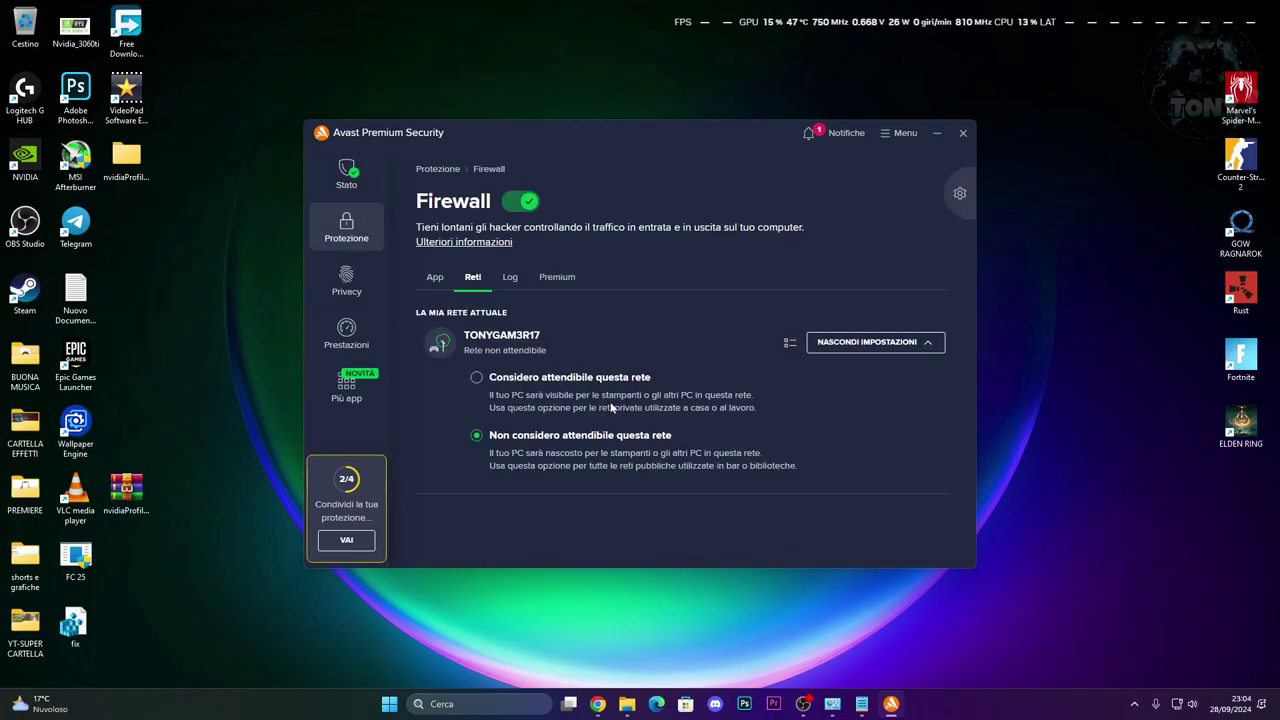
pyautogui.click(430, 280)
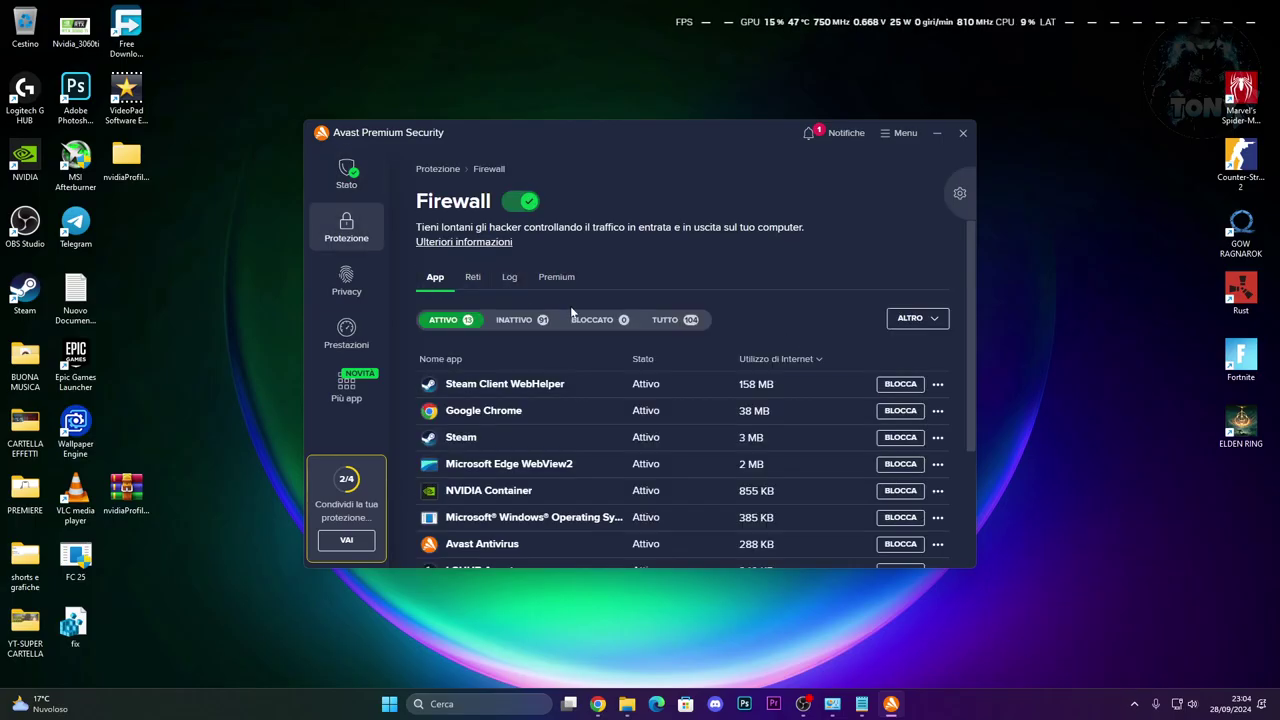
pyautogui.scroll(-5, 599, 431)
pyautogui.scroll(5, 599, 431)
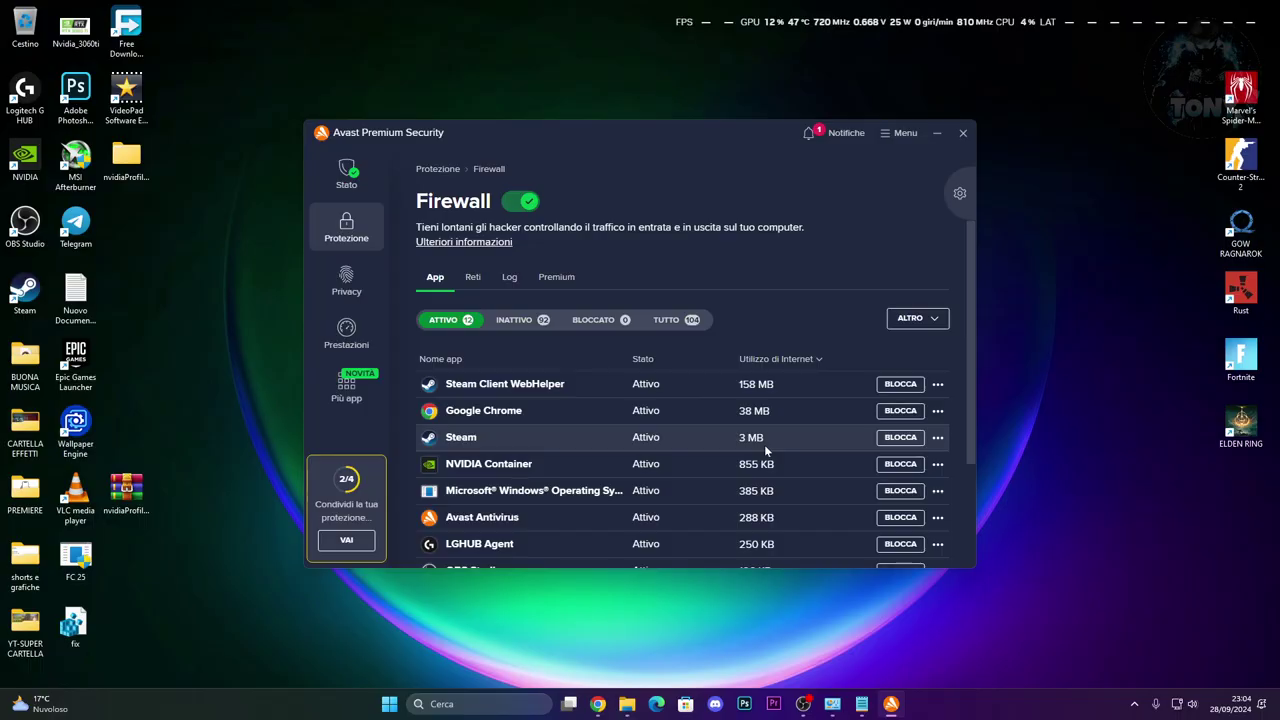
# Step: Open Windows Security, move its window aside, and bring the Avast firewall window back to the front
pyautogui.click(1134, 704)
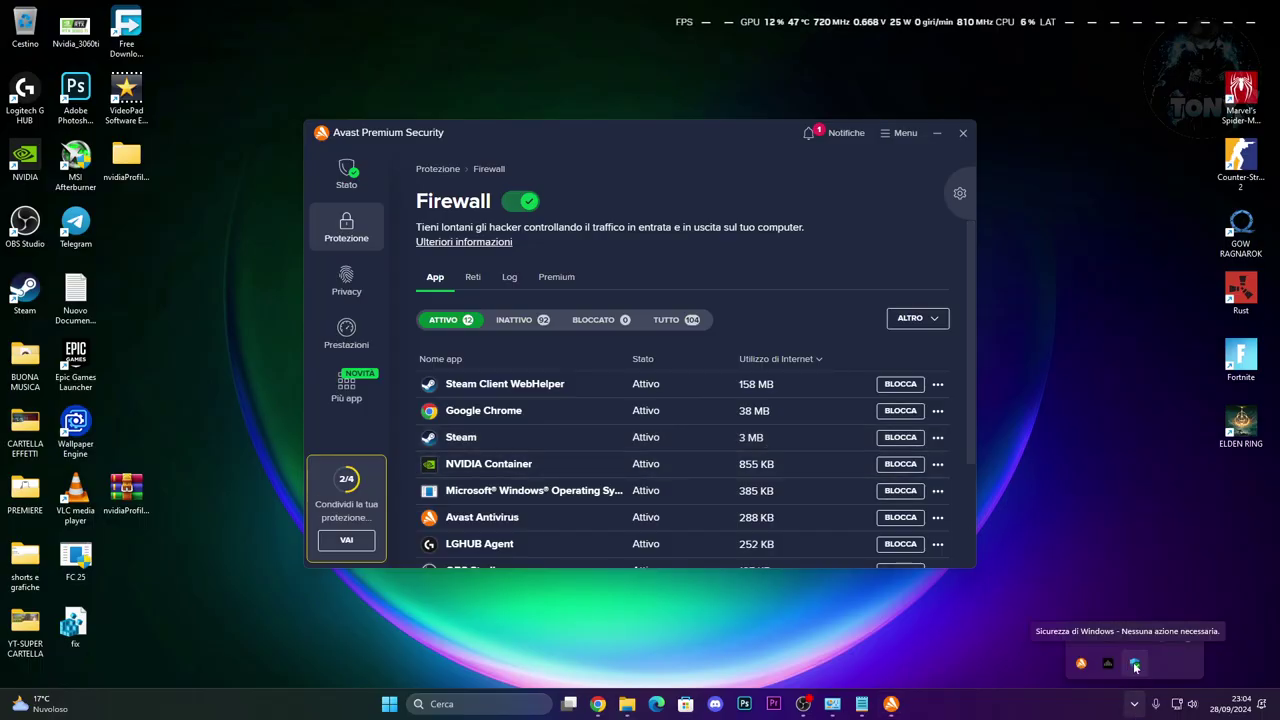
pyautogui.click(1135, 664)
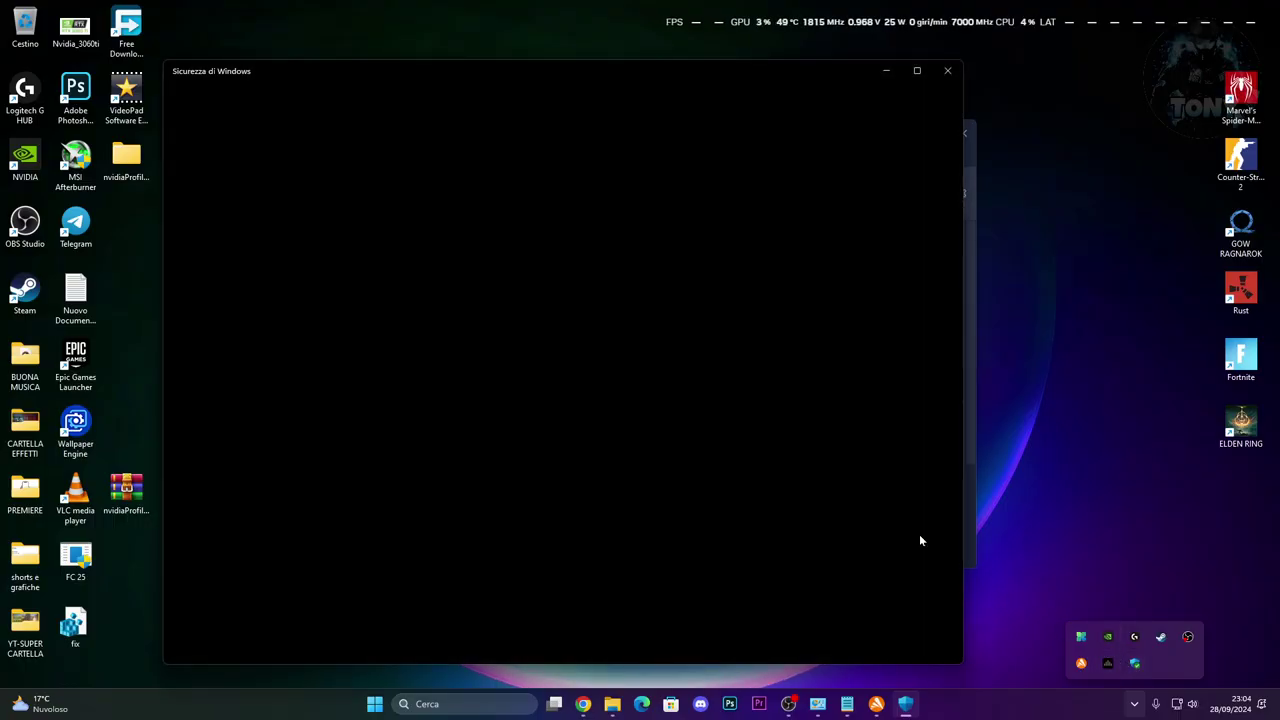
pyautogui.moveTo(744, 78); pyautogui.dragTo(586, 66)
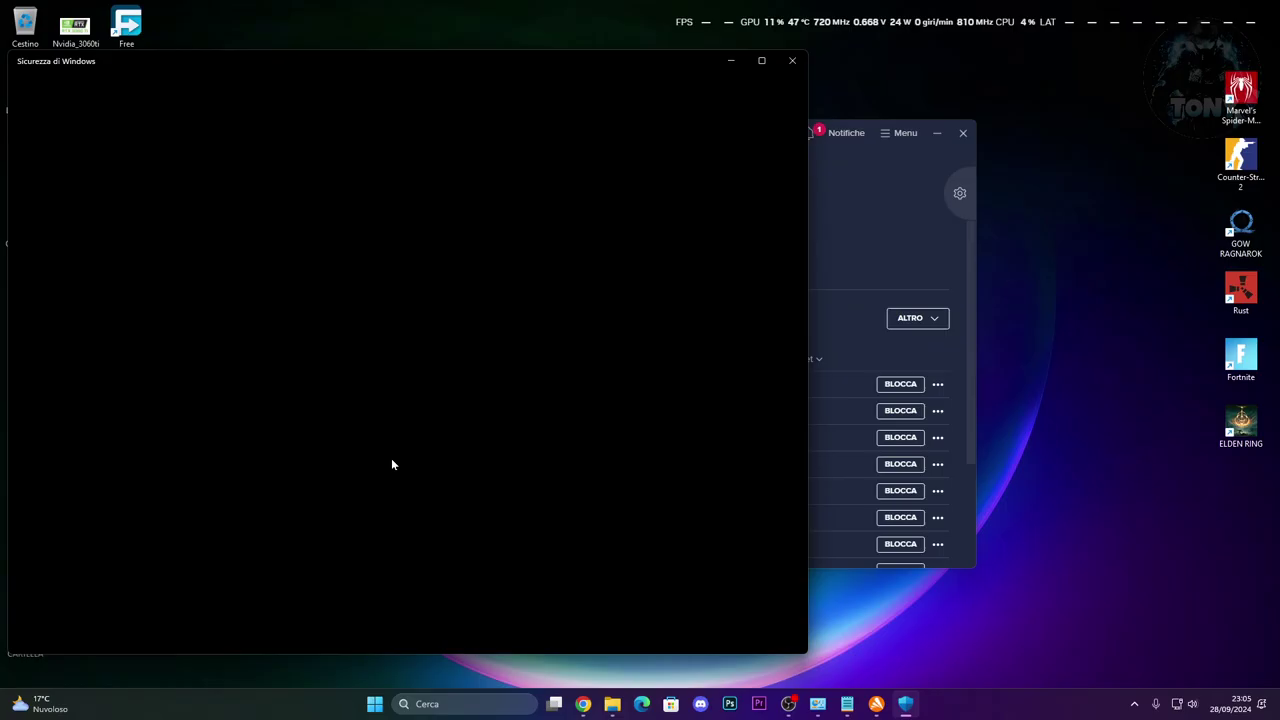
pyautogui.click(878, 218)
pyautogui.moveTo(777, 134); pyautogui.dragTo(813, 125)
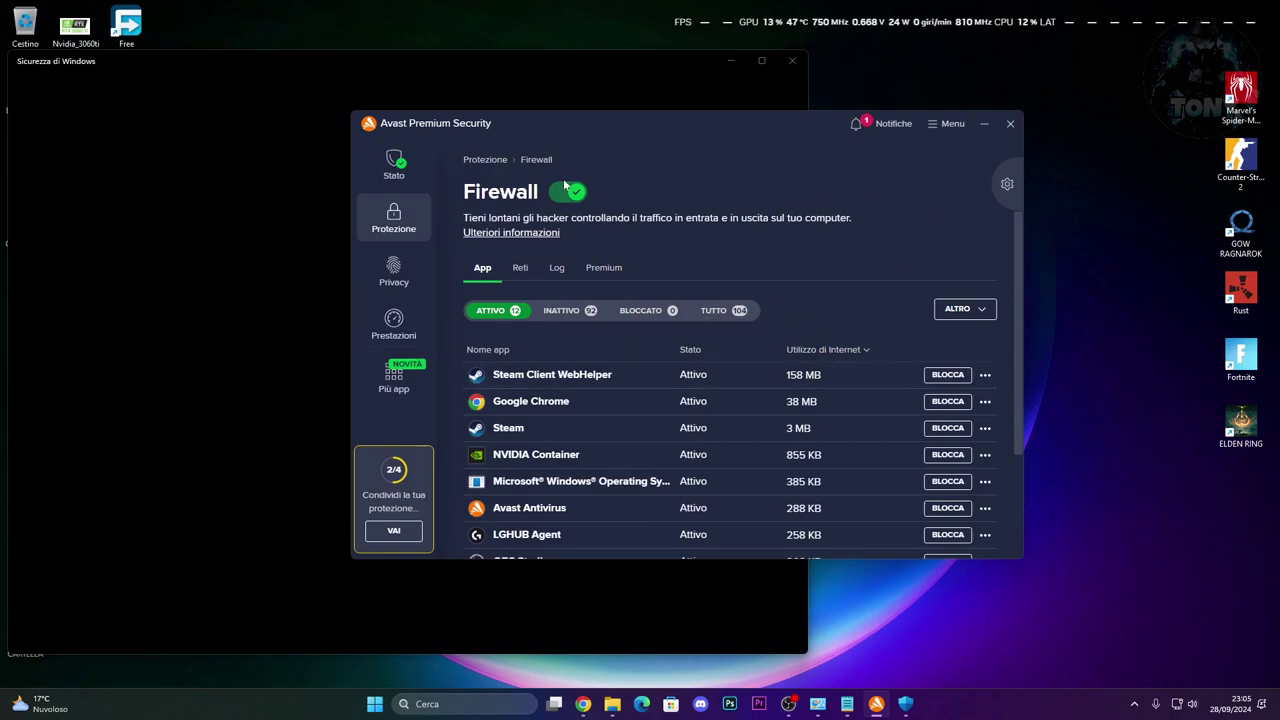
# Step: Allow FC 25 from the Desktop as a new app through the Avast firewall
pyautogui.click(958, 309)
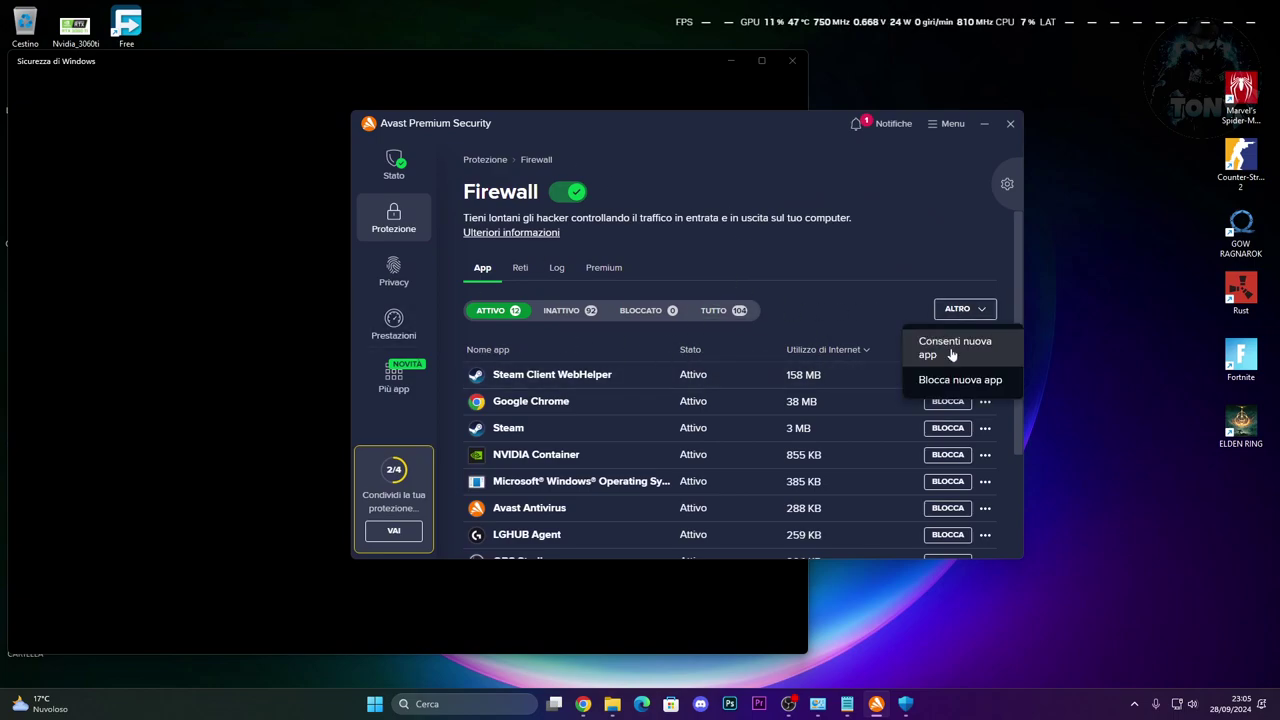
pyautogui.click(951, 350)
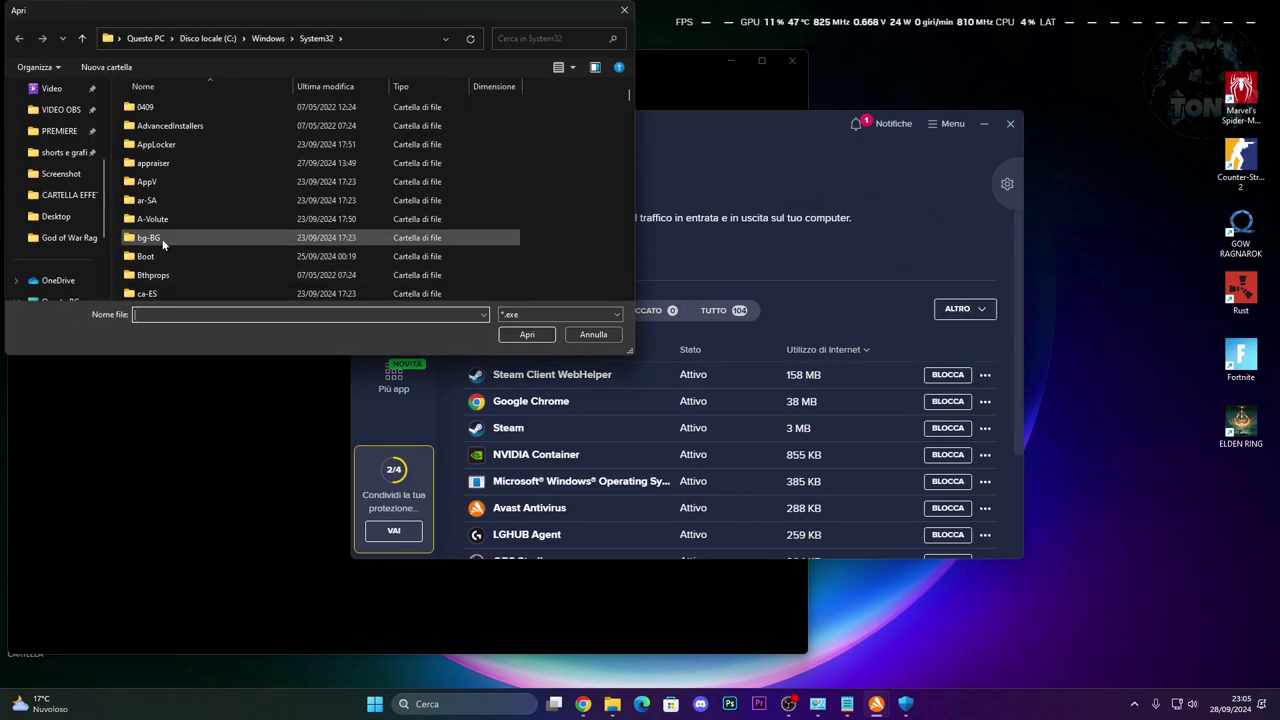
pyautogui.scroll(-2, 60, 218)
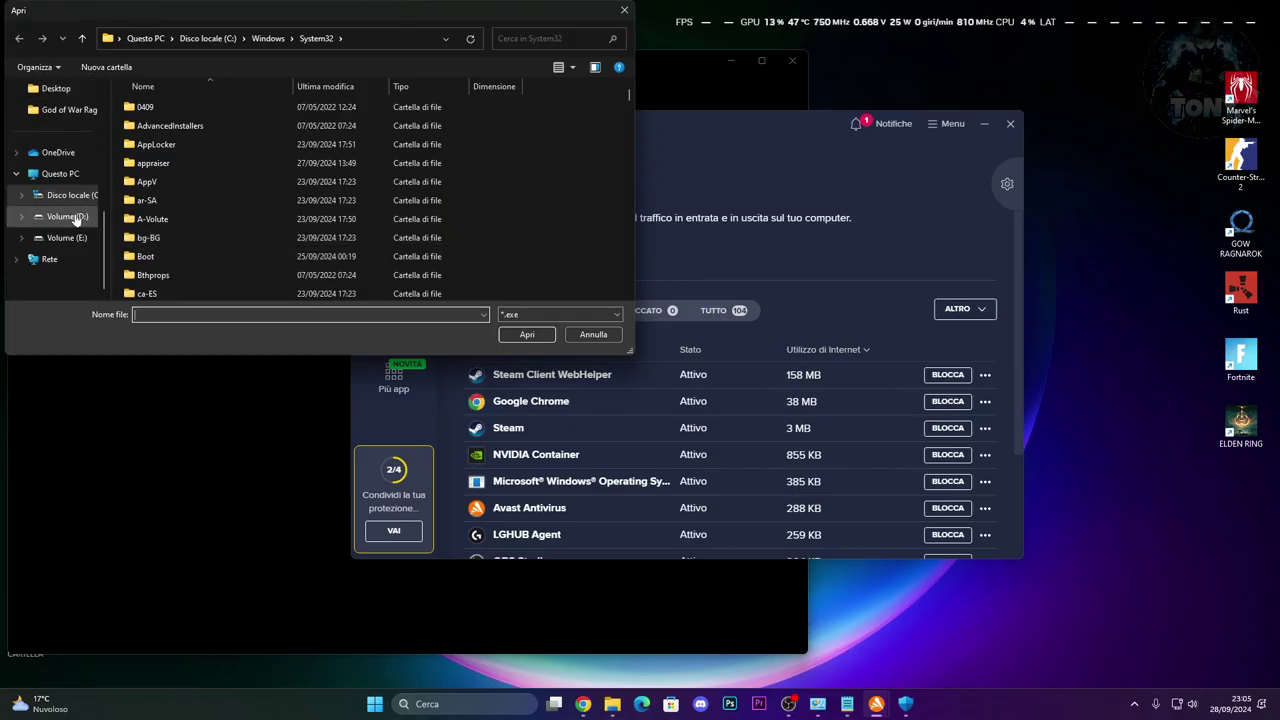
pyautogui.scroll(3, 60, 218)
pyautogui.click(58, 216)
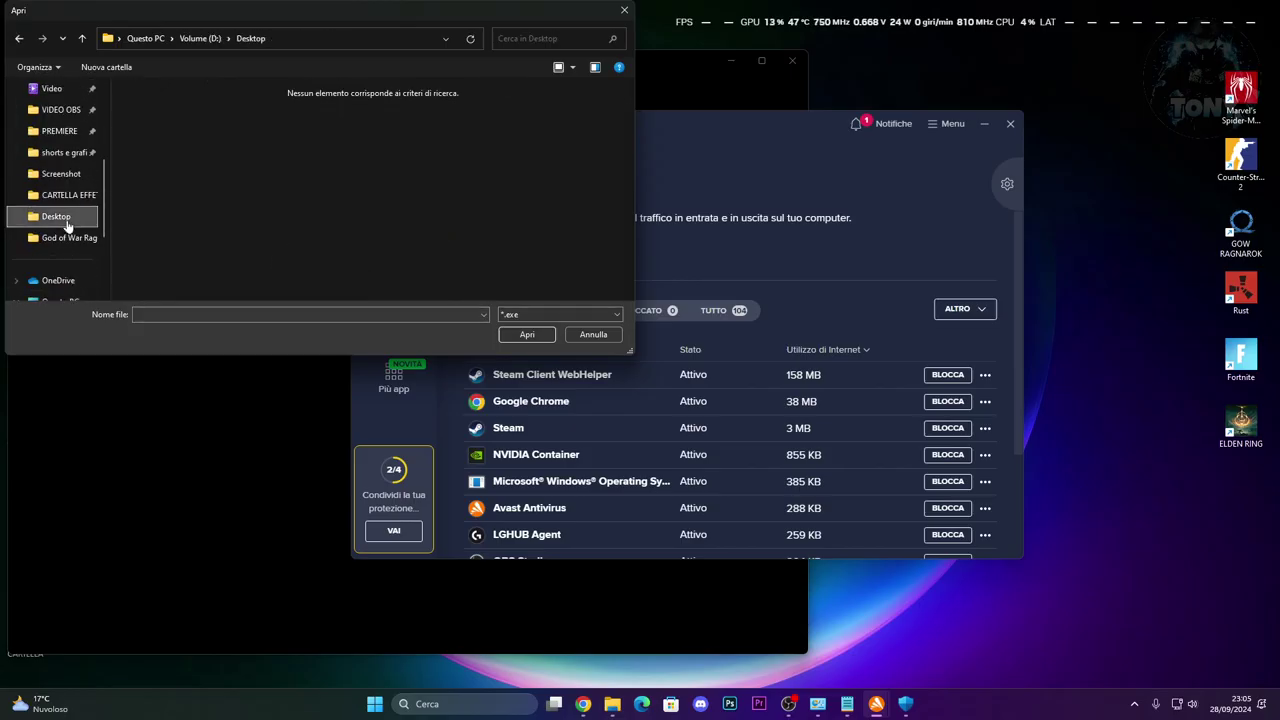
pyautogui.click(56, 160)
pyautogui.scroll(-1, 408, 212)
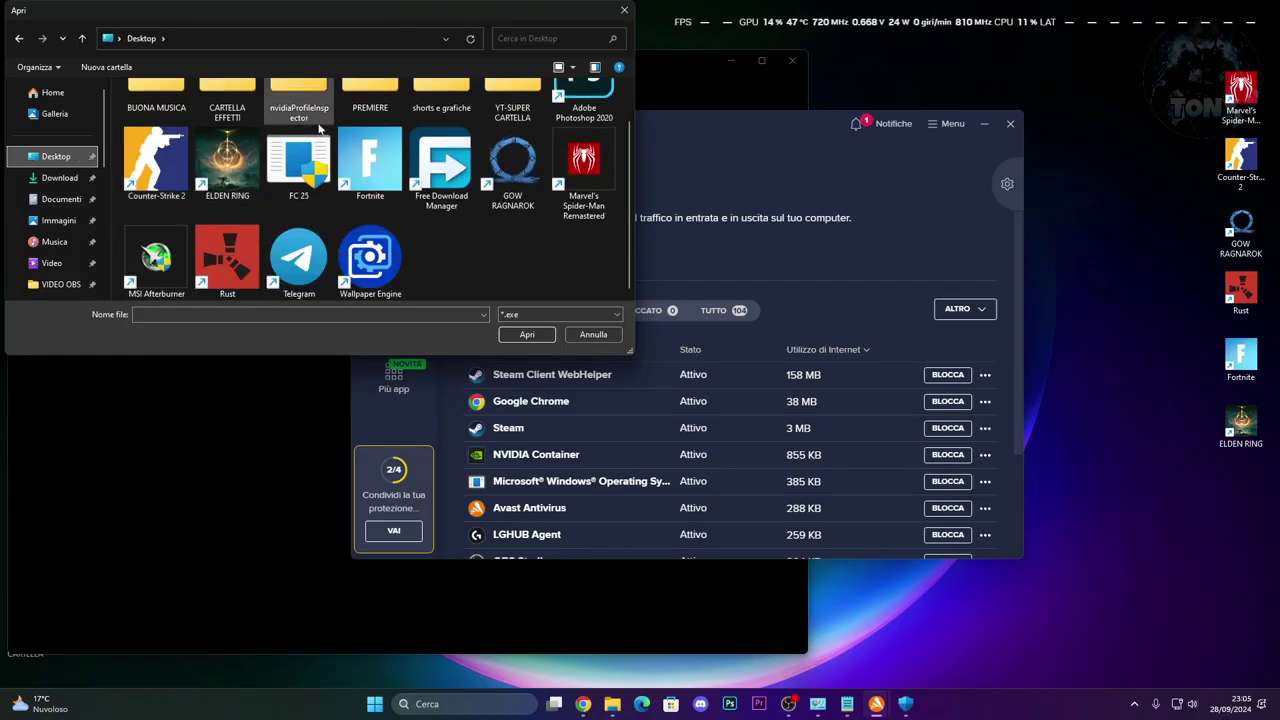
pyautogui.click(296, 206)
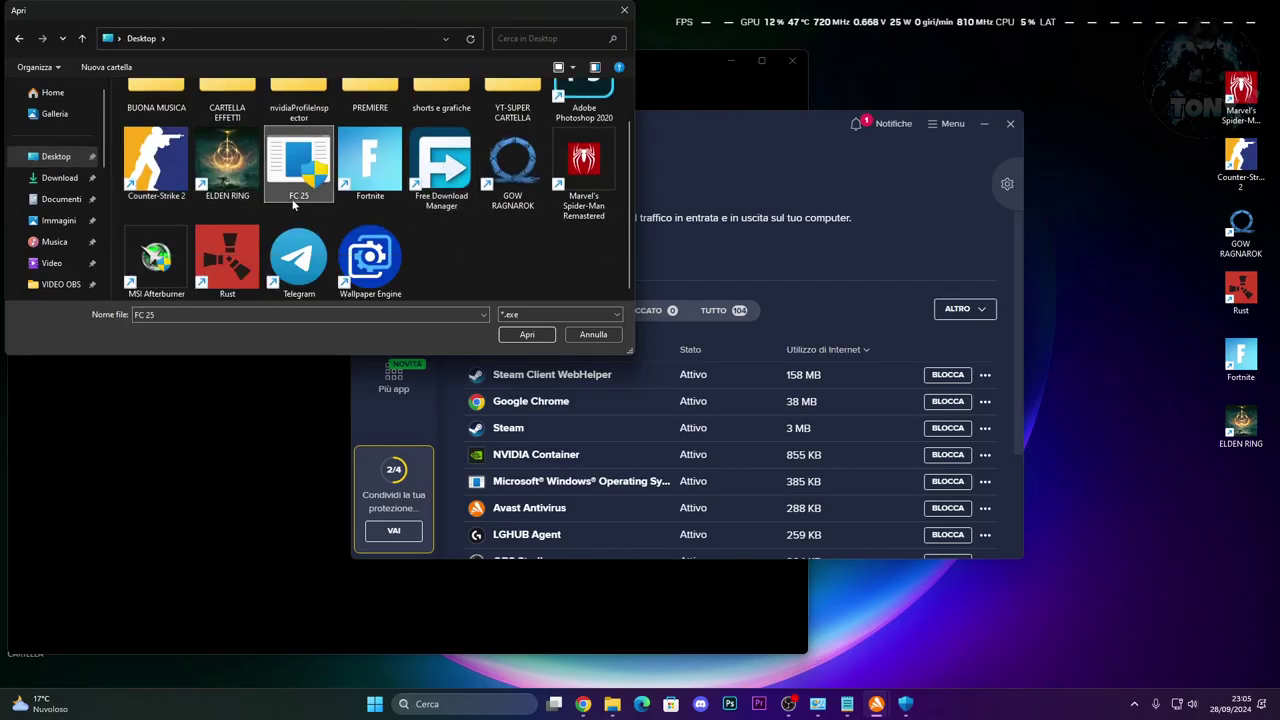
pyautogui.click(522, 334)
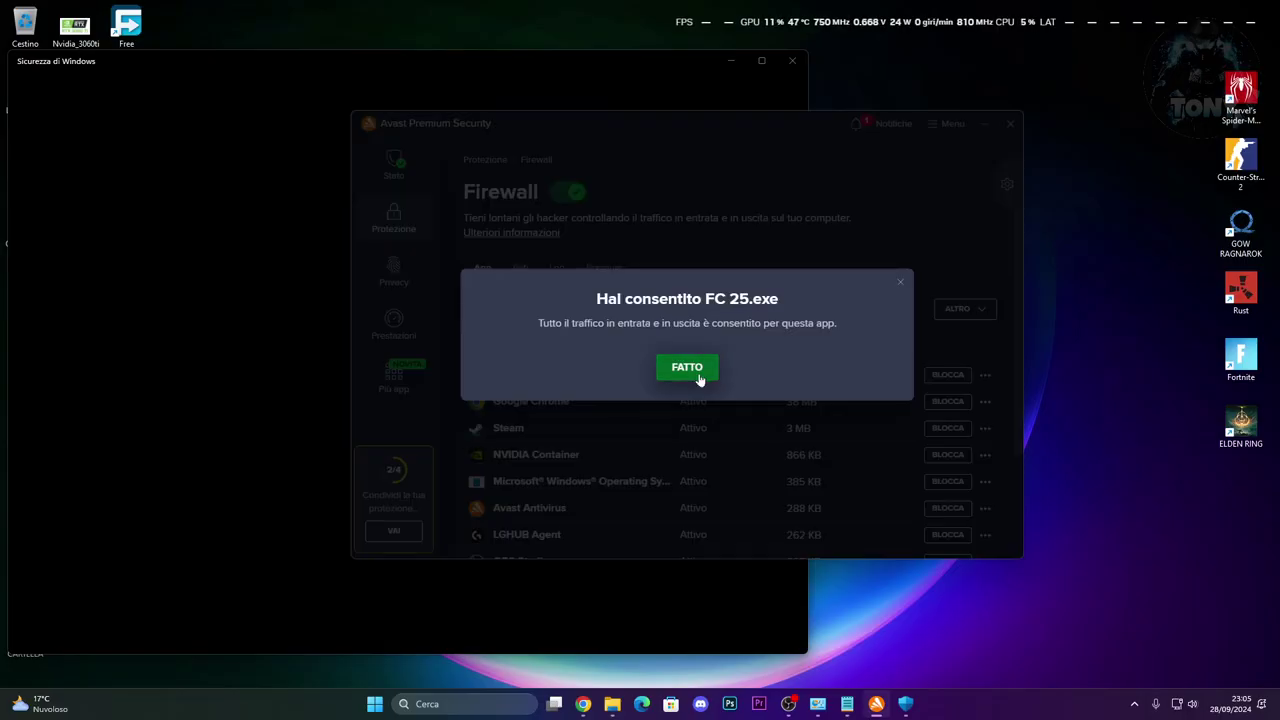
pyautogui.click(687, 367)
# Step: Examine the firewall's active and inactive app lists, and minimise the Avast window
pyautogui.scroll(-3, 736, 457)
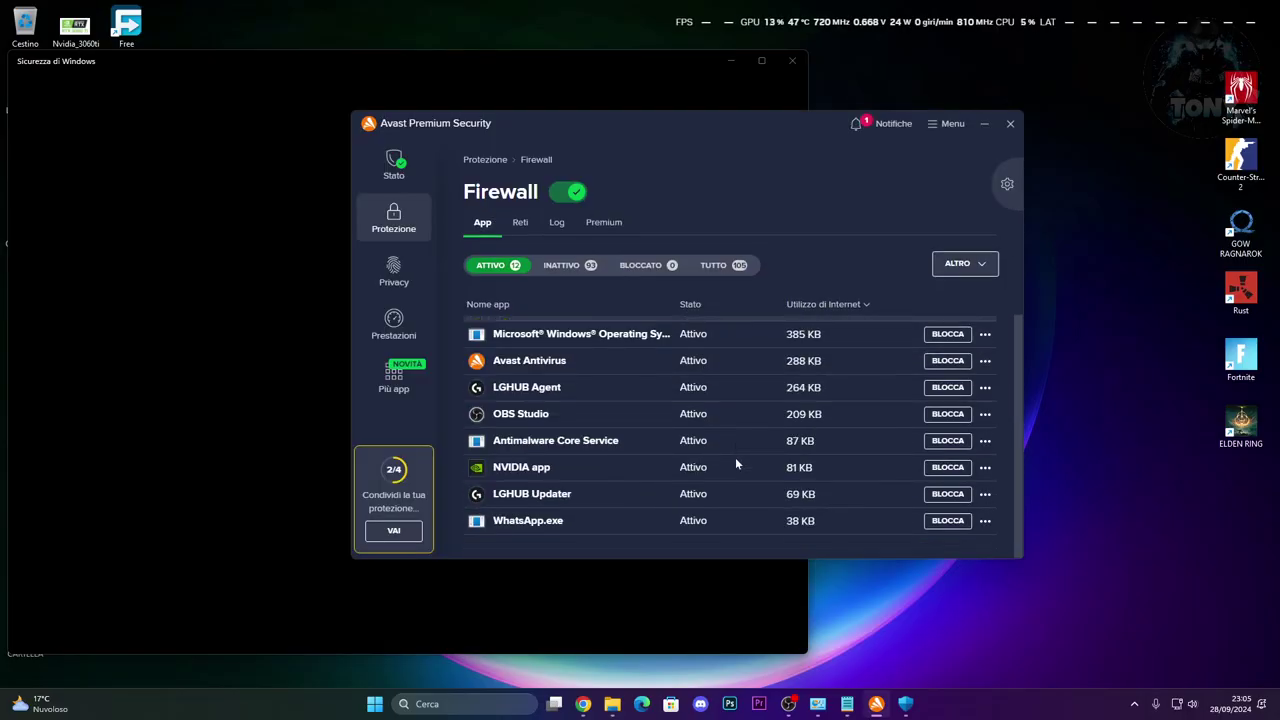
pyautogui.scroll(5, 734, 457)
pyautogui.scroll(-5, 734, 457)
pyautogui.scroll(5, 736, 445)
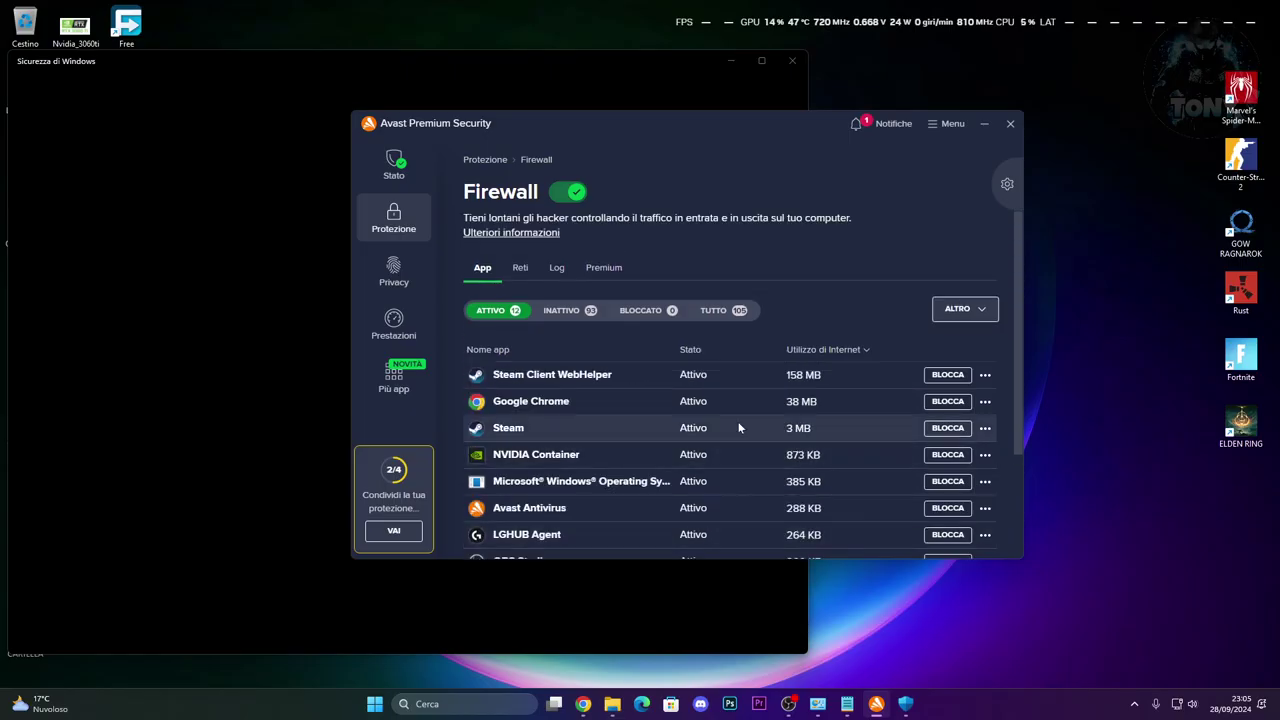
pyautogui.scroll(-2, 735, 430)
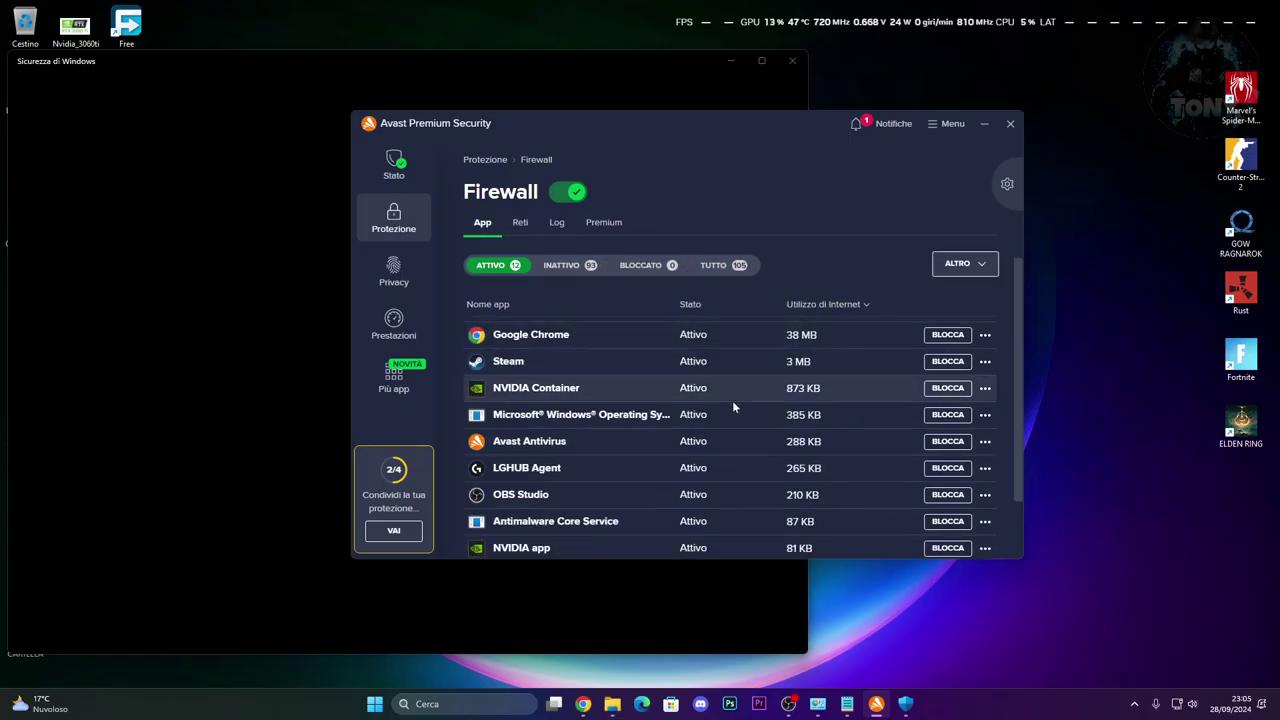
pyautogui.scroll(2, 735, 400)
pyautogui.click(561, 312)
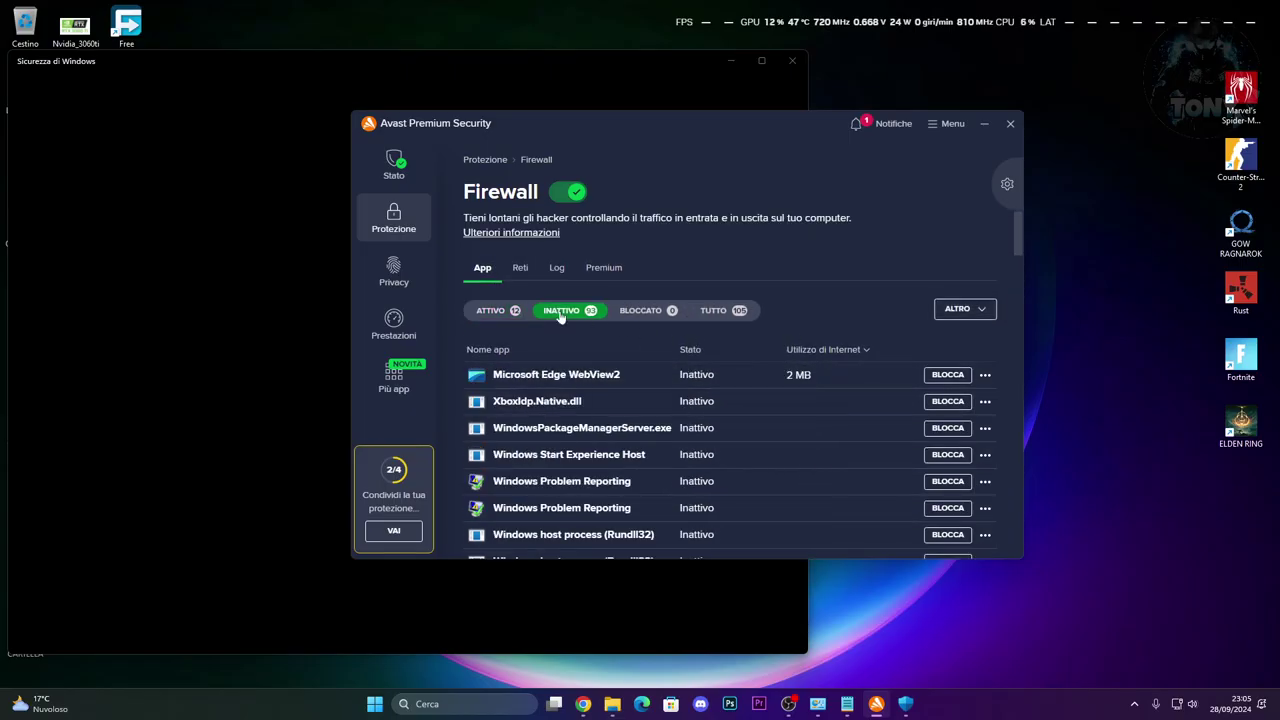
pyautogui.scroll(-8, 724, 411)
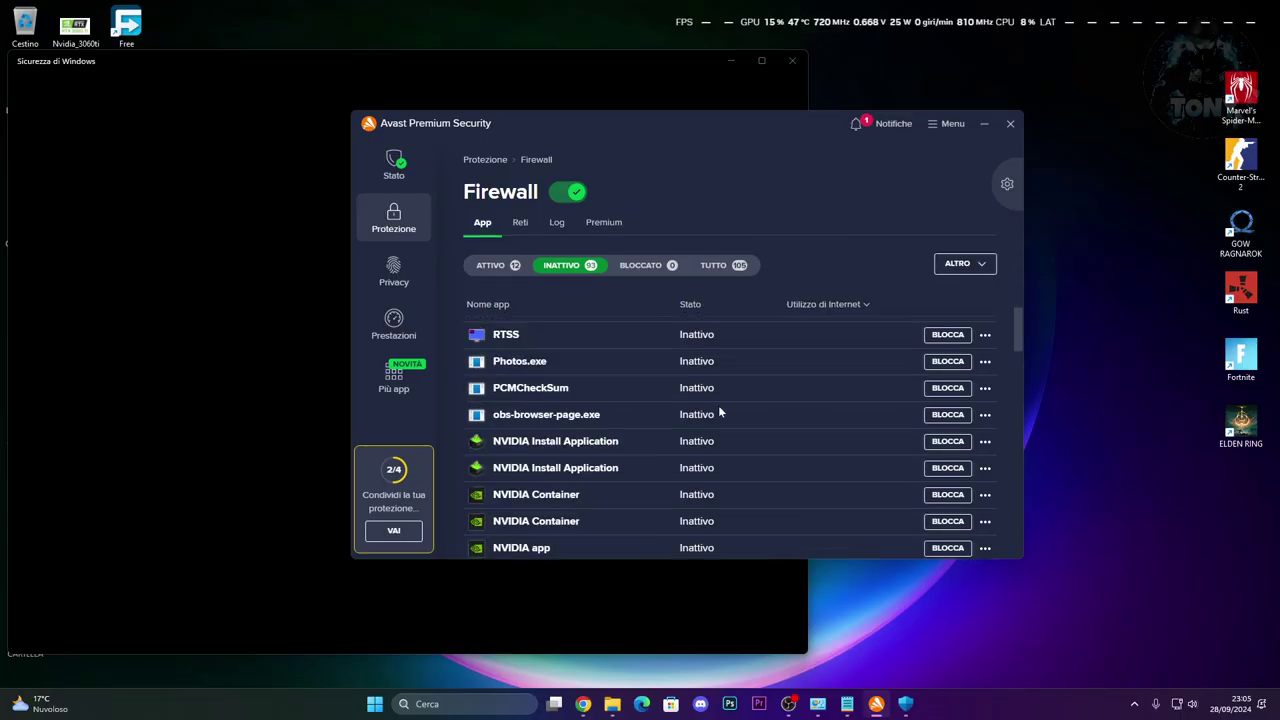
pyautogui.scroll(5, 718, 405)
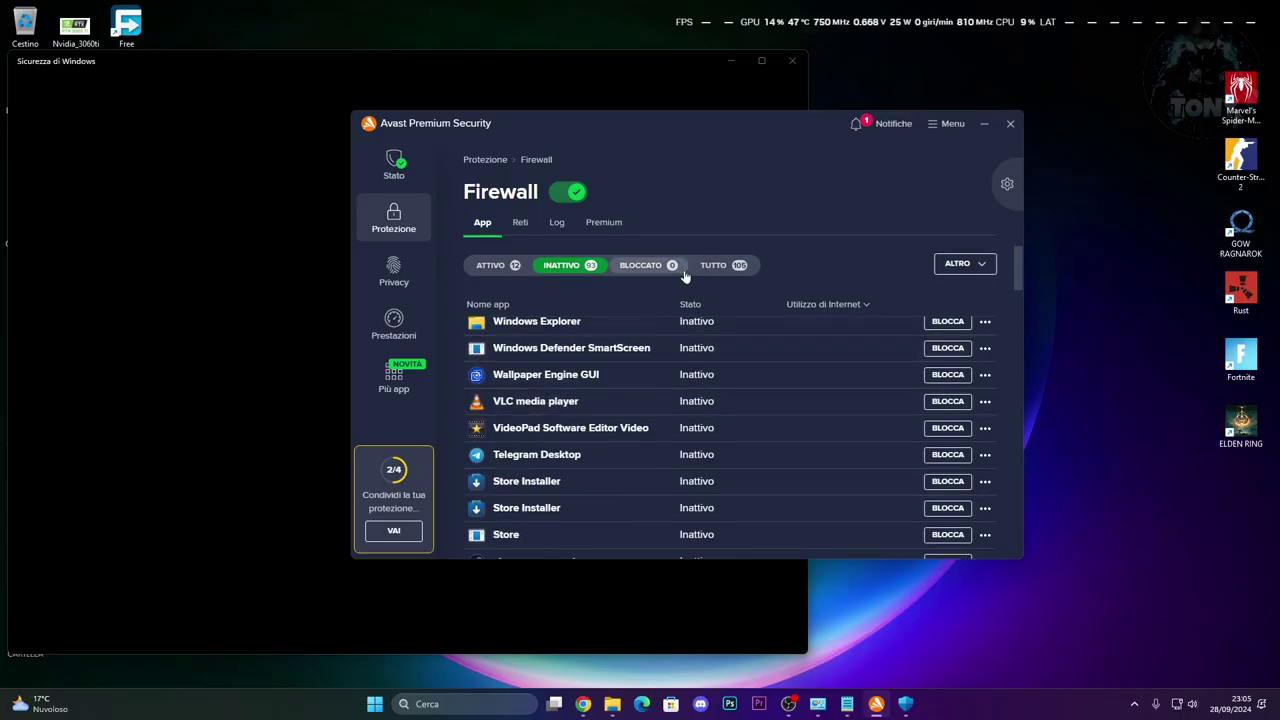
pyautogui.click(985, 124)
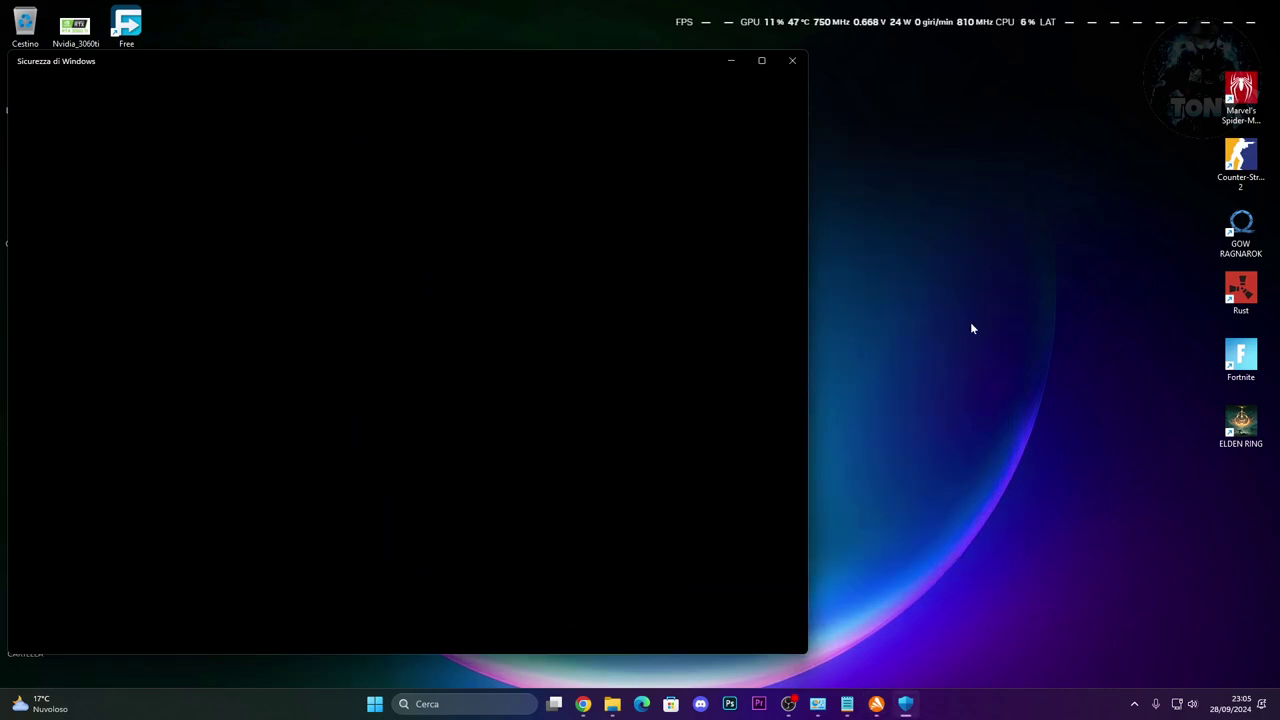
# Step: Close the Windows Security window and open the Command Prompt as administrator
pyautogui.click(796, 63)
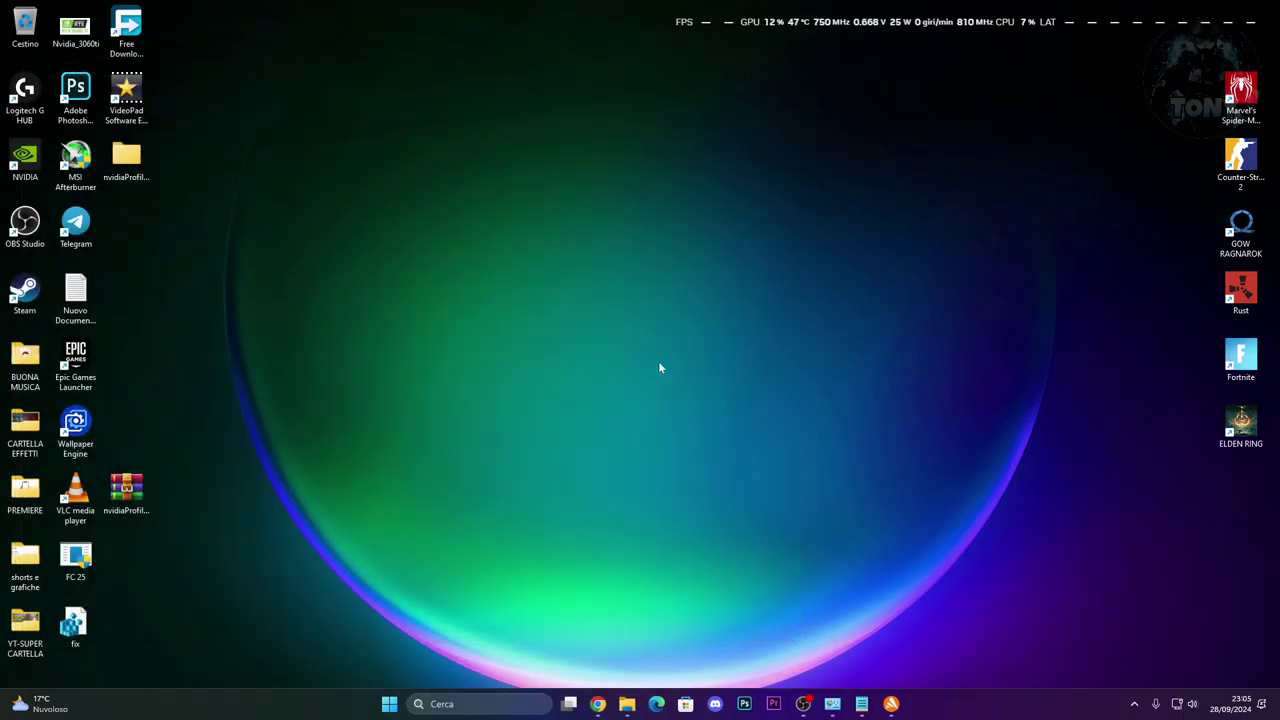
pyautogui.click(504, 705)
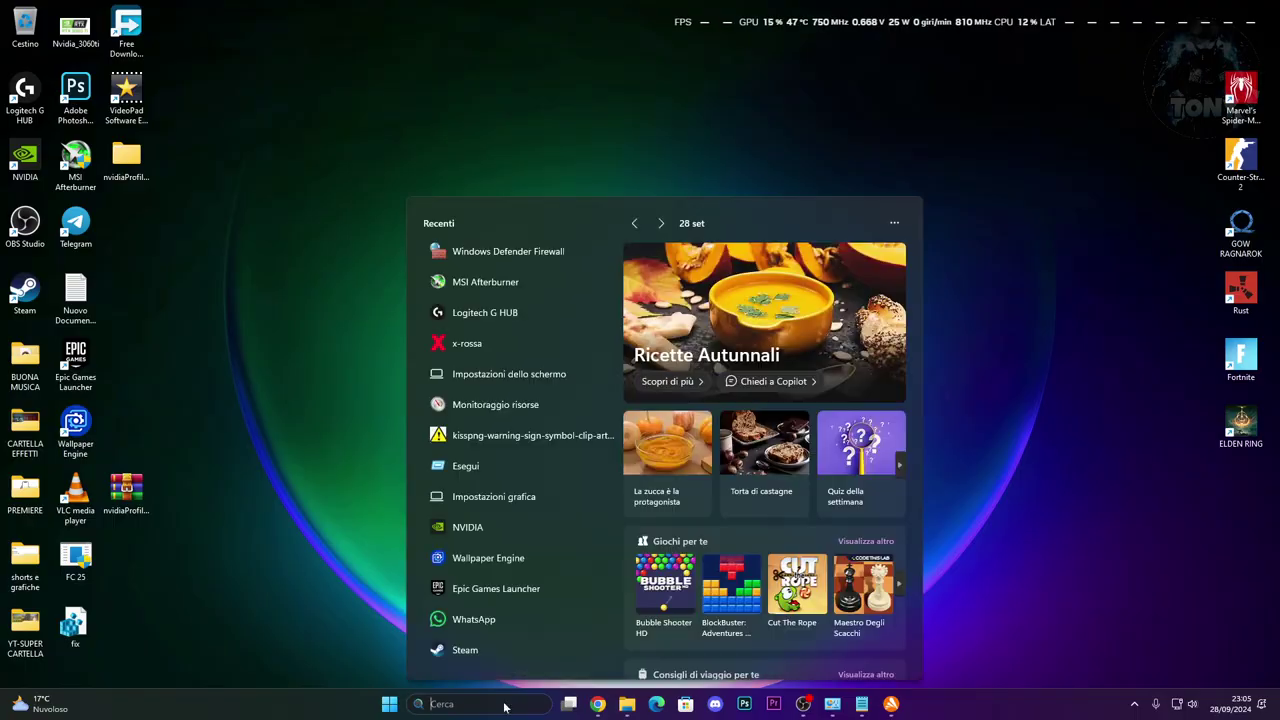
pyautogui.write('cmd')
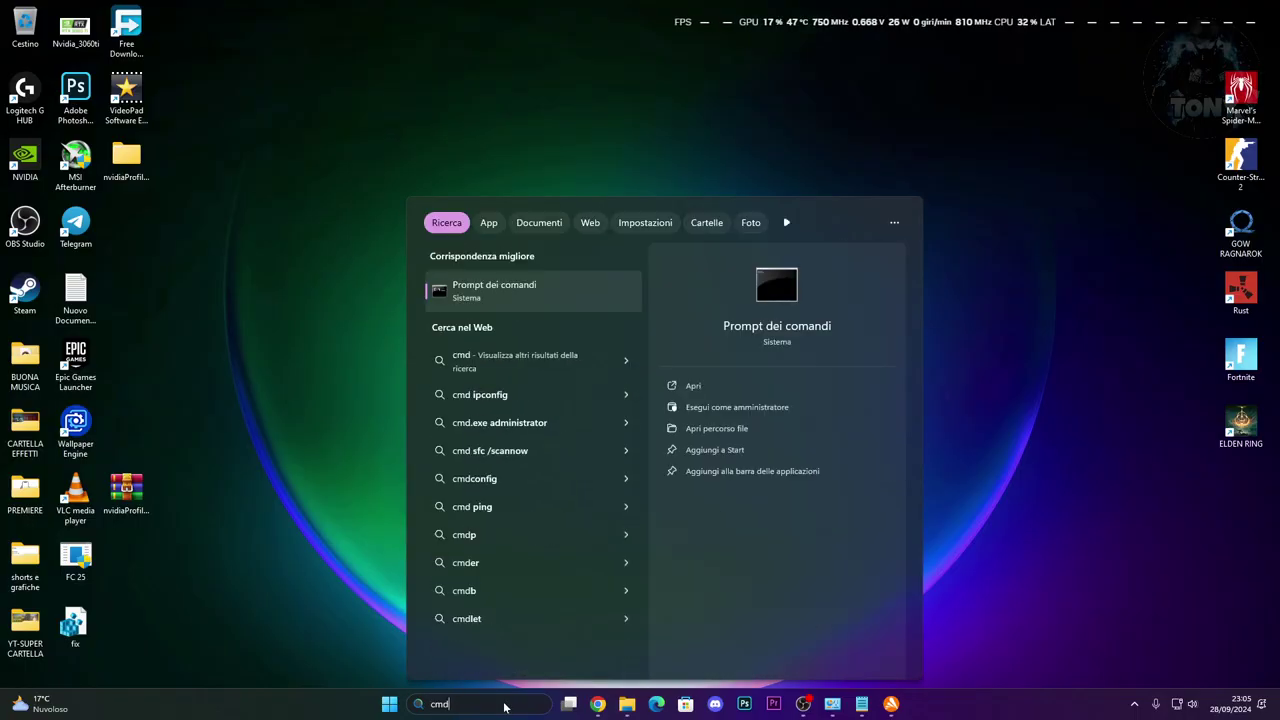
pyautogui.rightClick(500, 300)
pyautogui.click(547, 315)
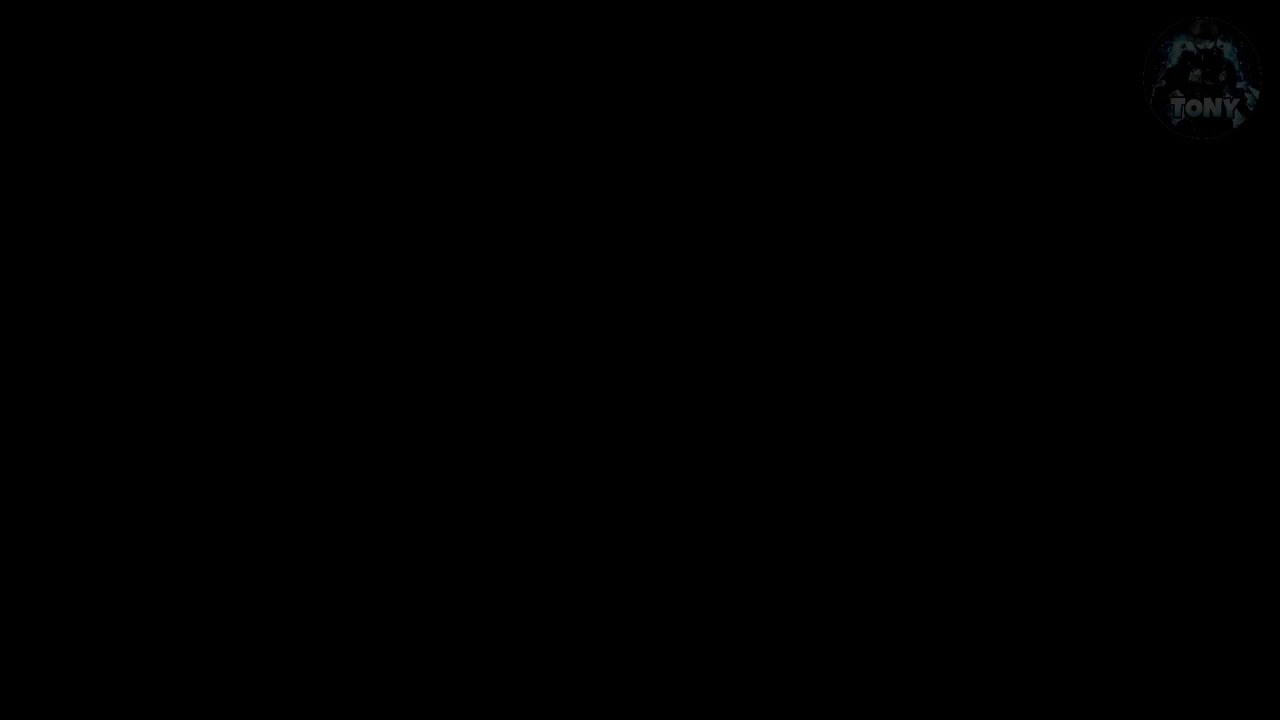
# Step: Start a system file scan with sfc /scannow and close the Command Prompt window
pyautogui.write('sfc /scannow')
pyautogui.press('Return')
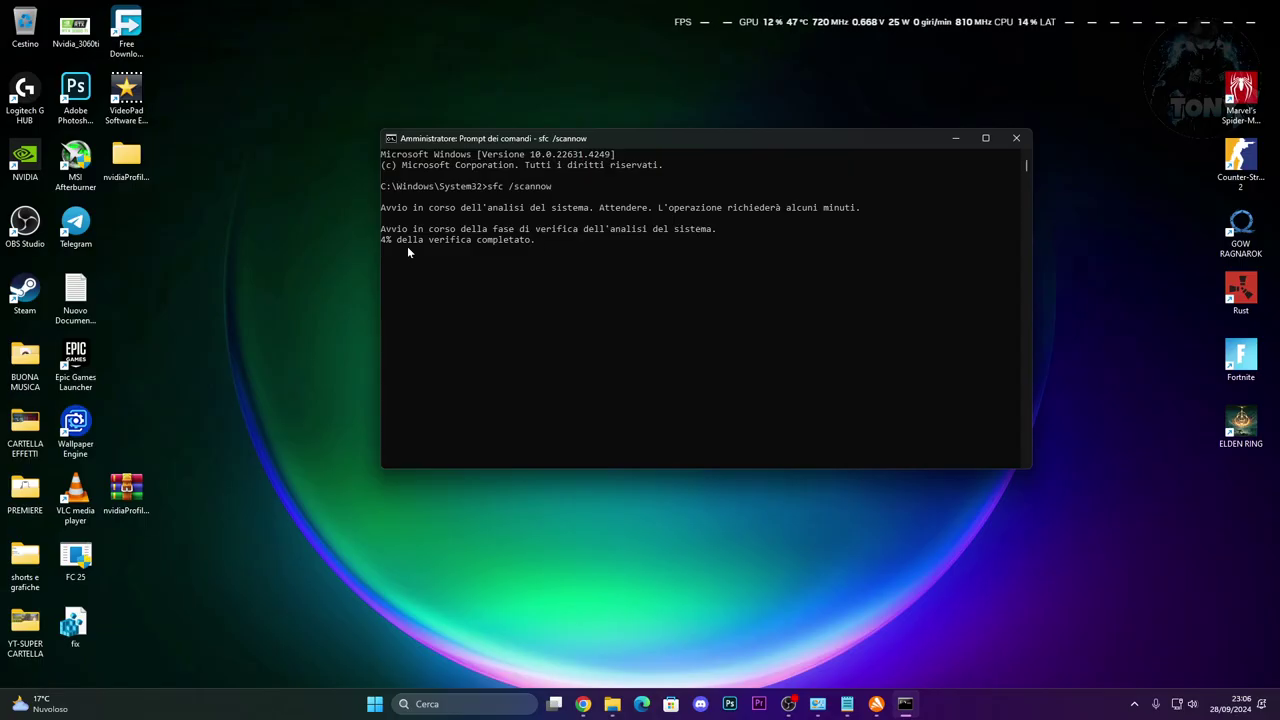
pyautogui.click(1016, 138)
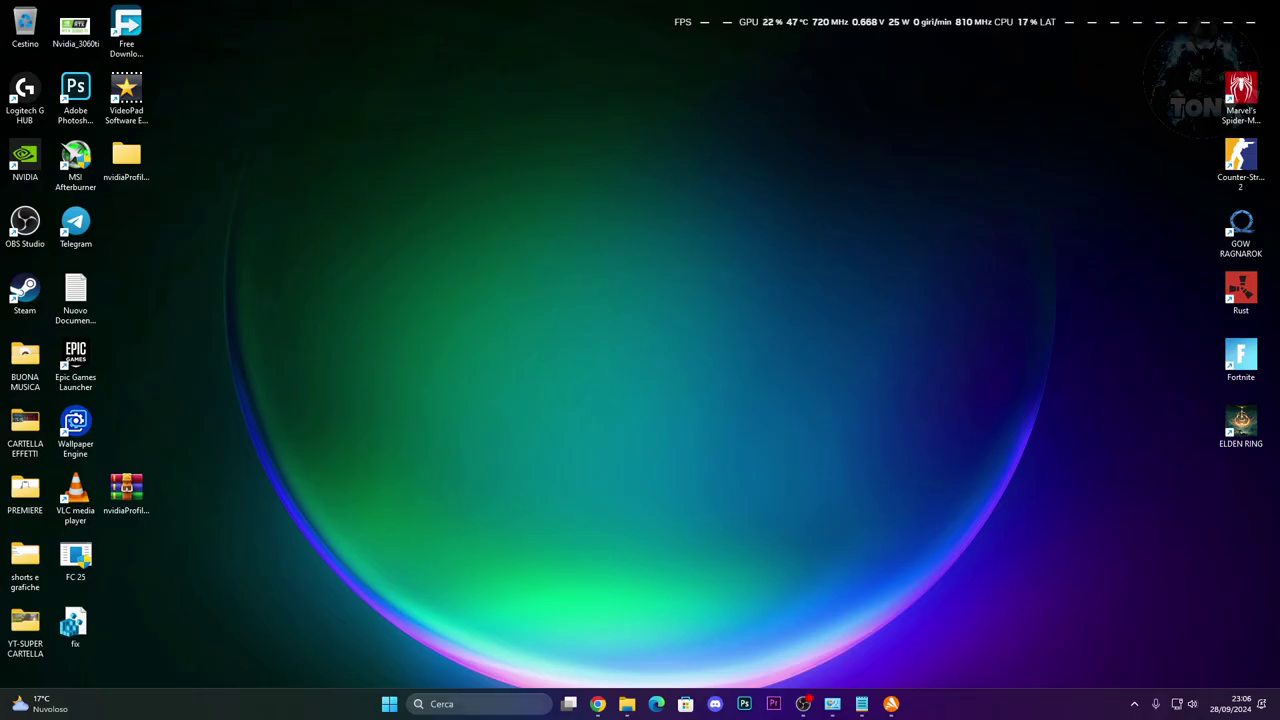
# Step: Run the Rete e Internet troubleshooter from the other troubleshooting tools in the Windows settings
pyautogui.click(503, 705)
pyautogui.write('risol')
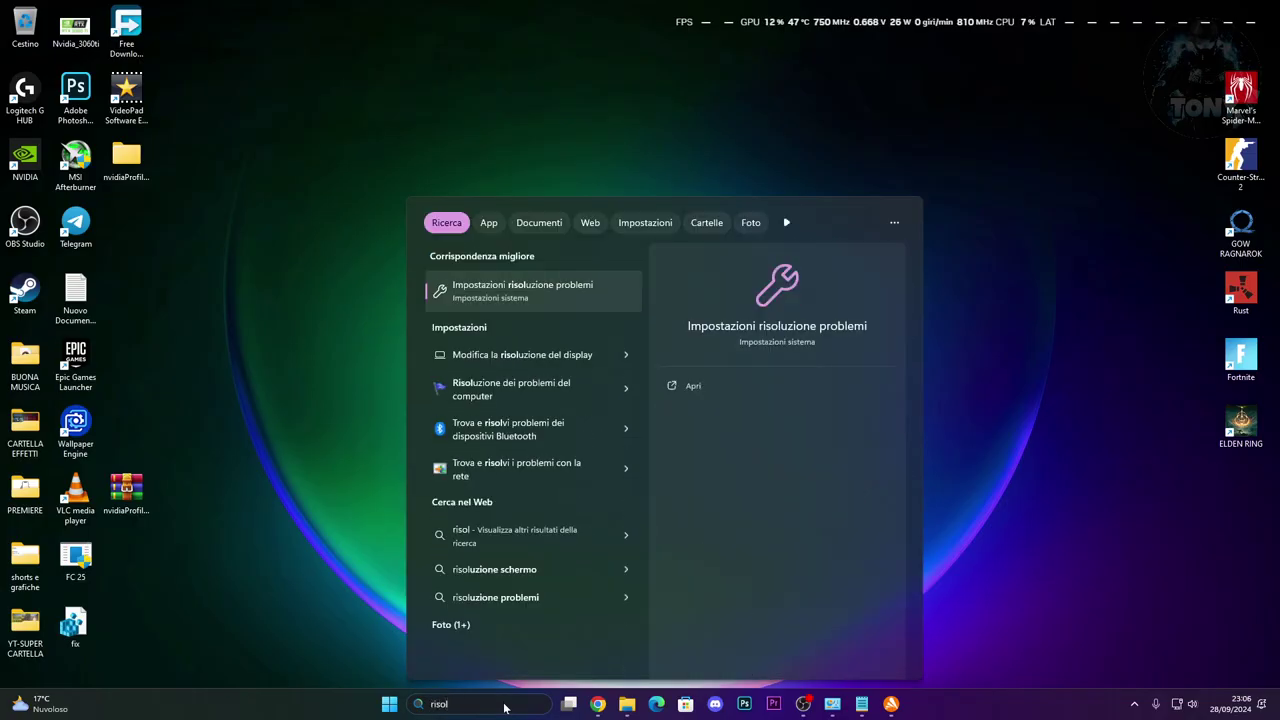
pyautogui.press('Return')
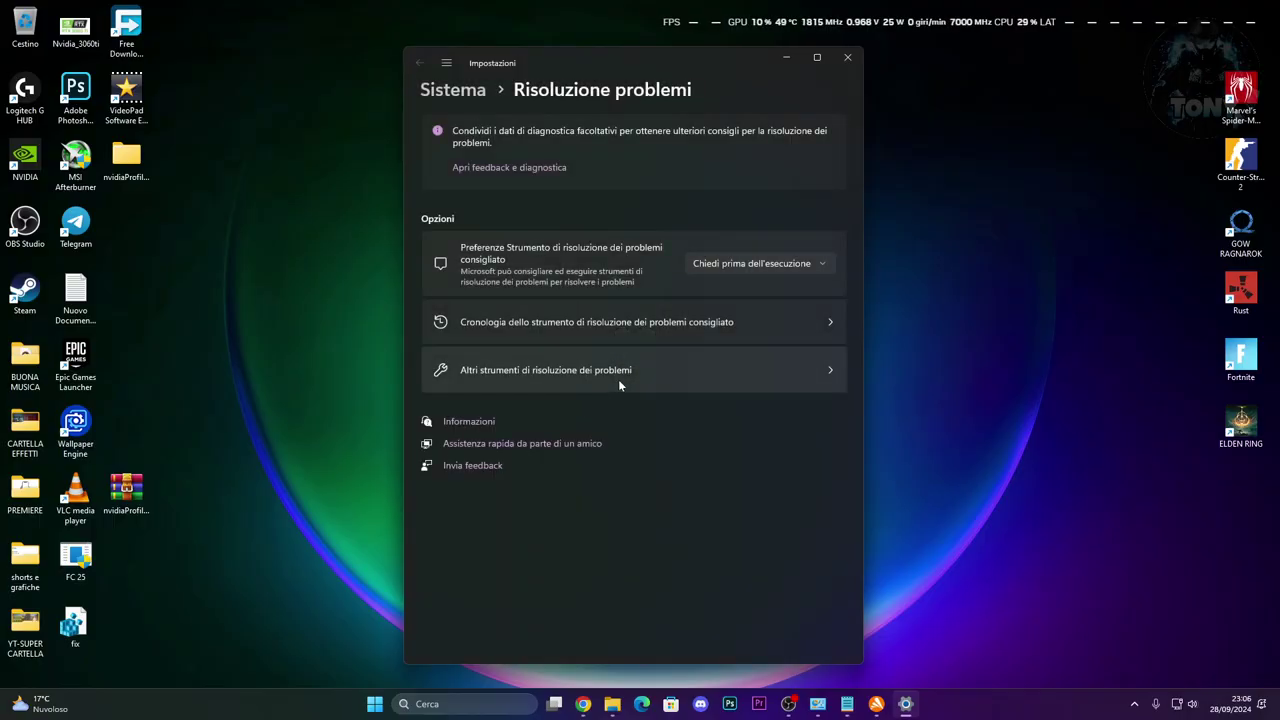
pyautogui.click(618, 384)
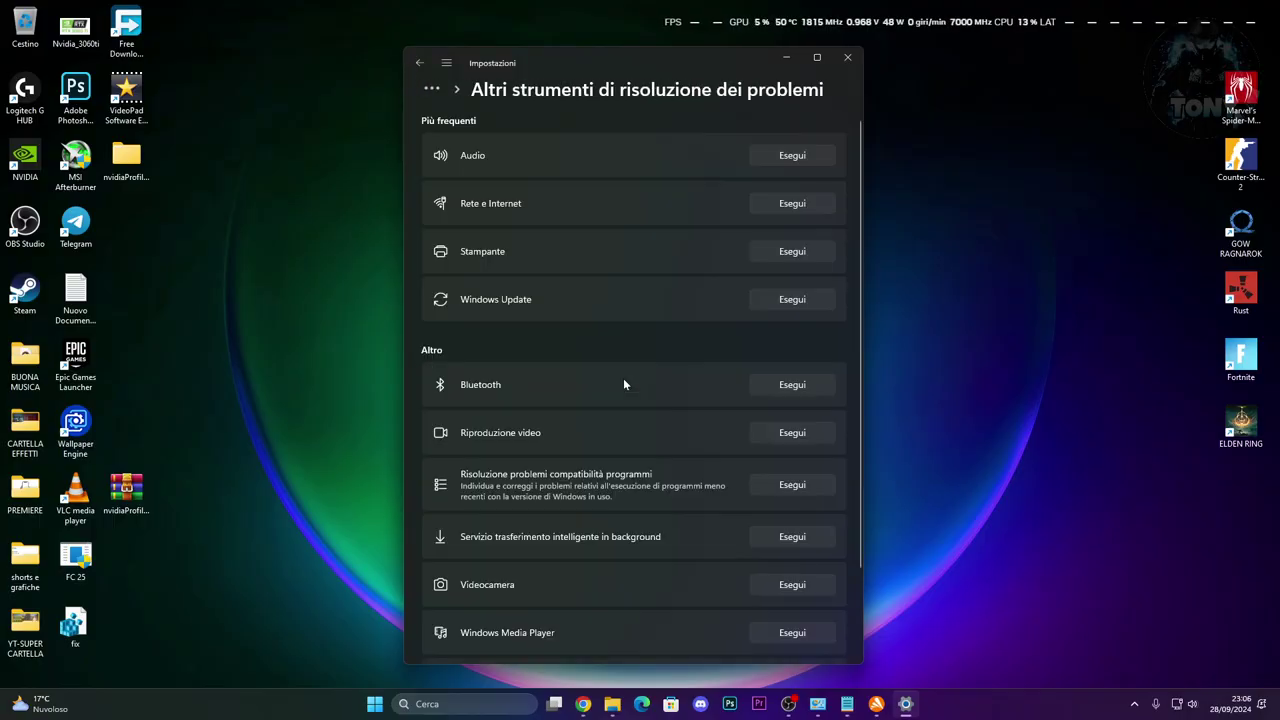
pyautogui.click(792, 204)
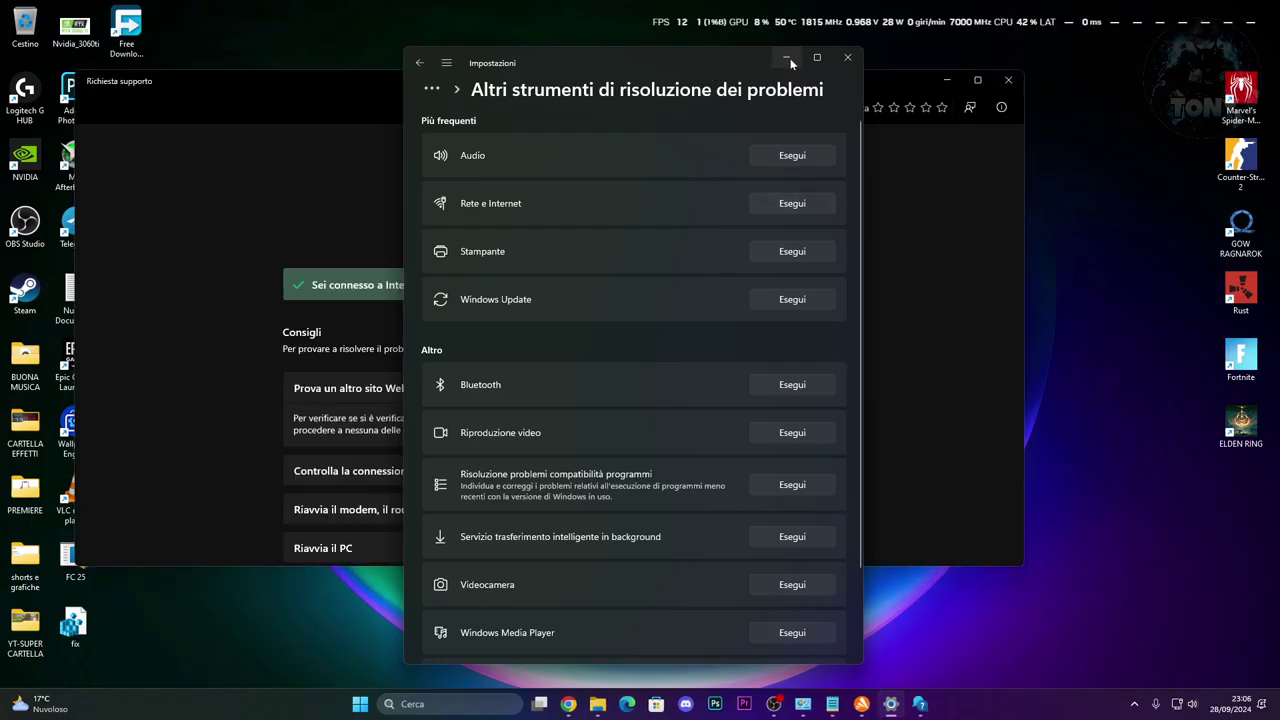
# Step: Minimise the settings window and examine the network test's result and advice, including the details on restarting the modem or router
pyautogui.click(788, 58)
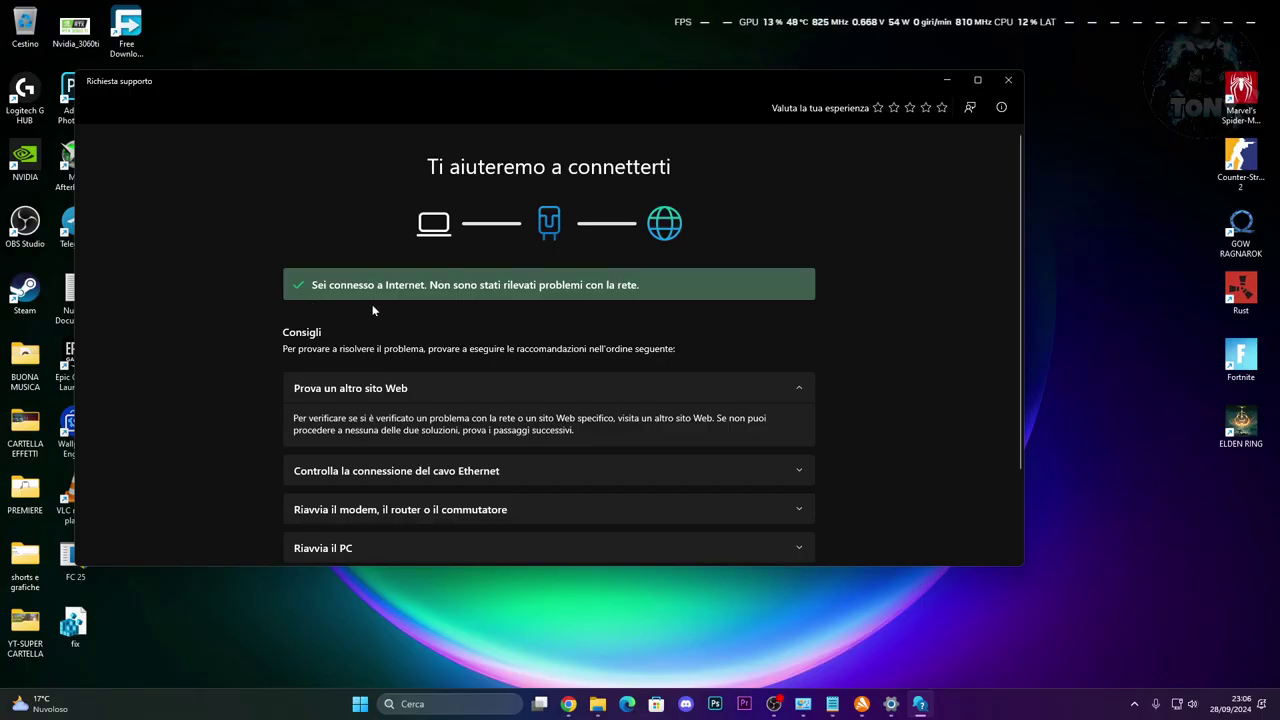
pyautogui.scroll(-2, 757, 371)
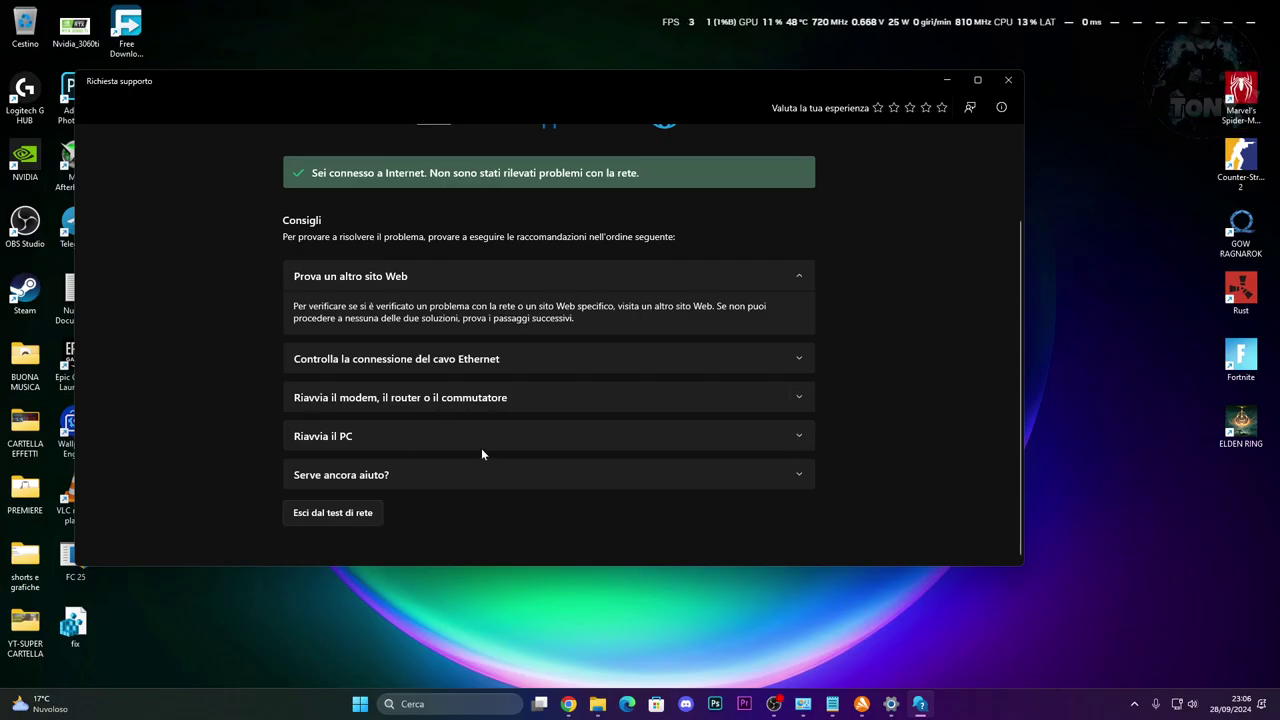
pyautogui.click(464, 400)
pyautogui.click(464, 400)
pyautogui.scroll(1, 460, 400)
pyautogui.scroll(1, 458, 396)
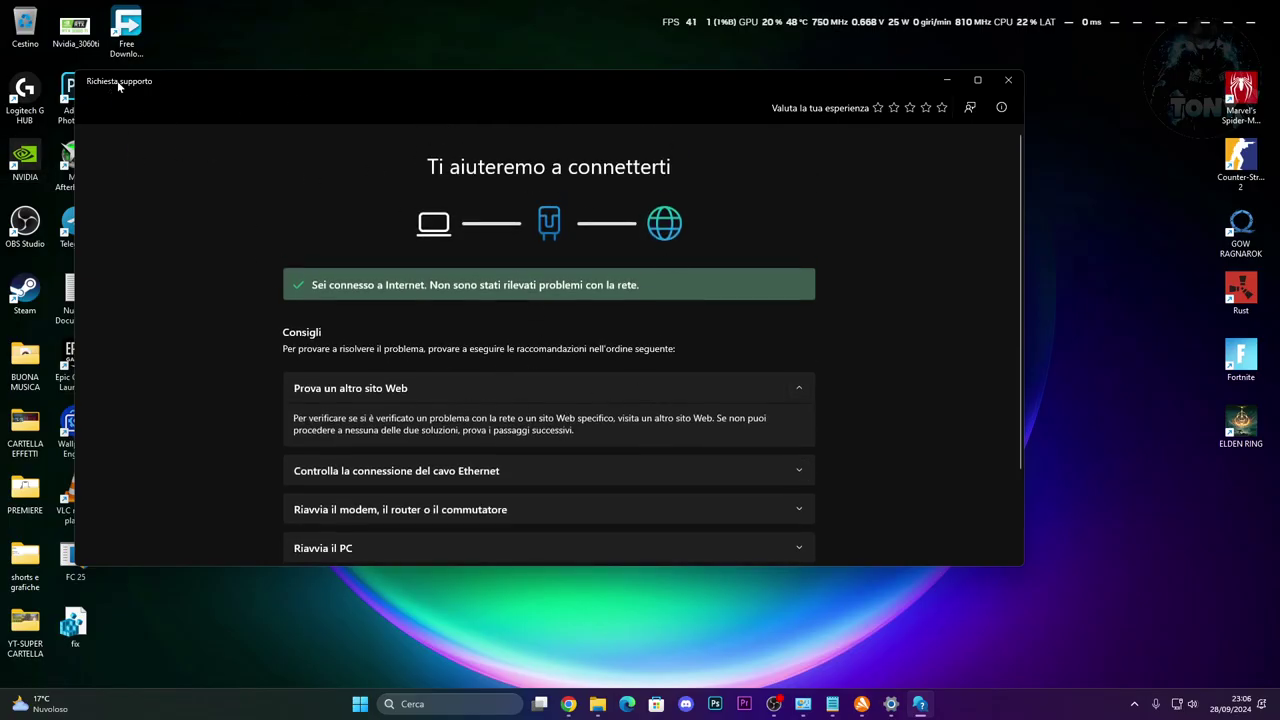
# Step: Exit the network test and close the Richiesta supporto window
pyautogui.moveTo(286, 89); pyautogui.dragTo(329, 81)
pyautogui.scroll(-2, 480, 333)
pyautogui.click(375, 505)
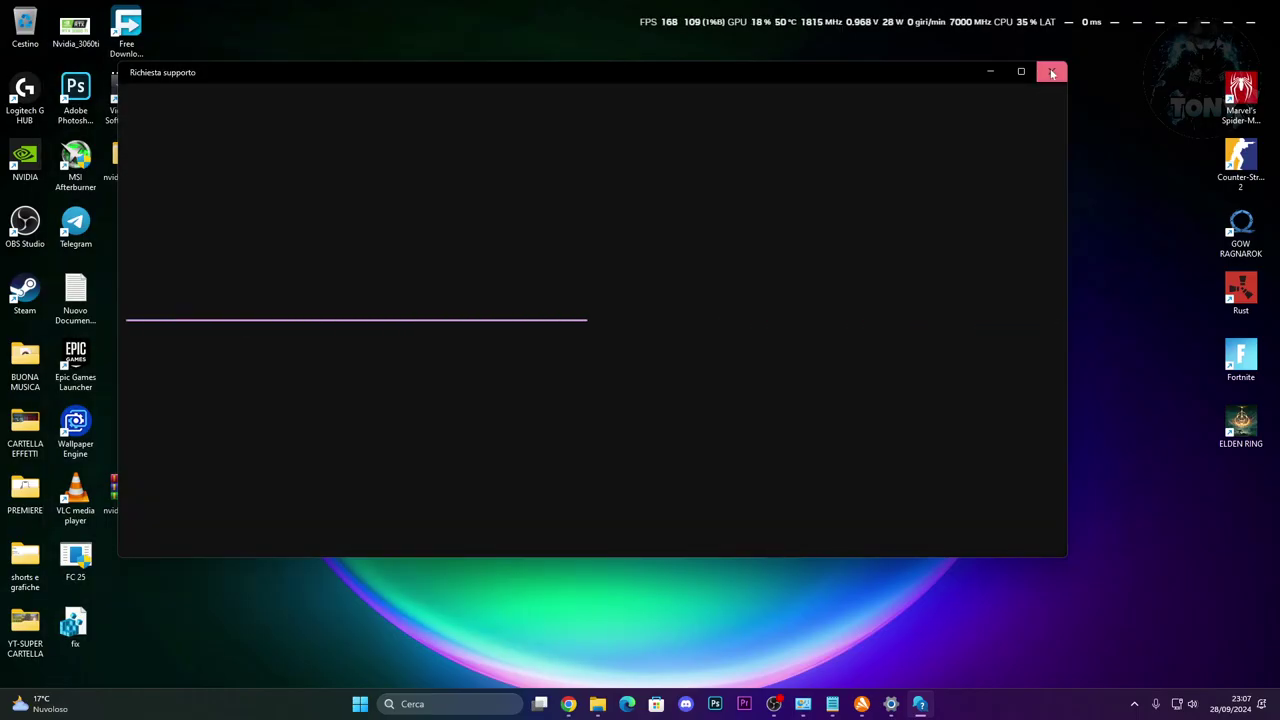
pyautogui.click(1052, 73)
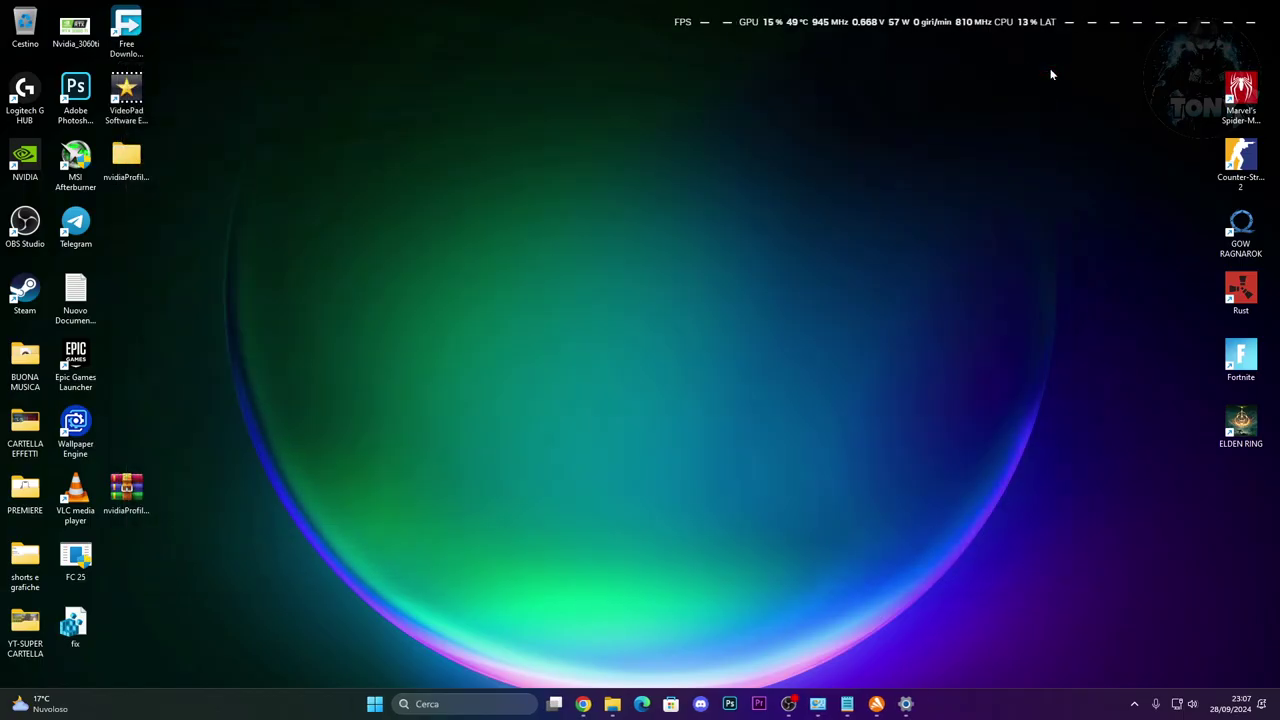